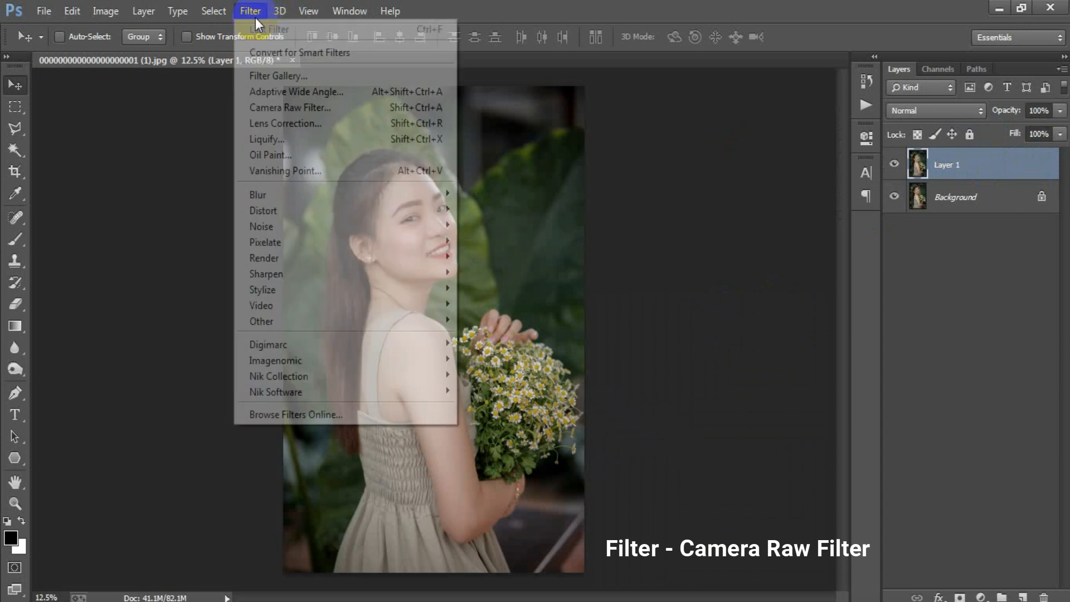
Open the Camera Raw Filter on Layer 1 and set Temperature to +16 and Tint to -15
{"action": "left_click", "coordinate": [319, 107]}
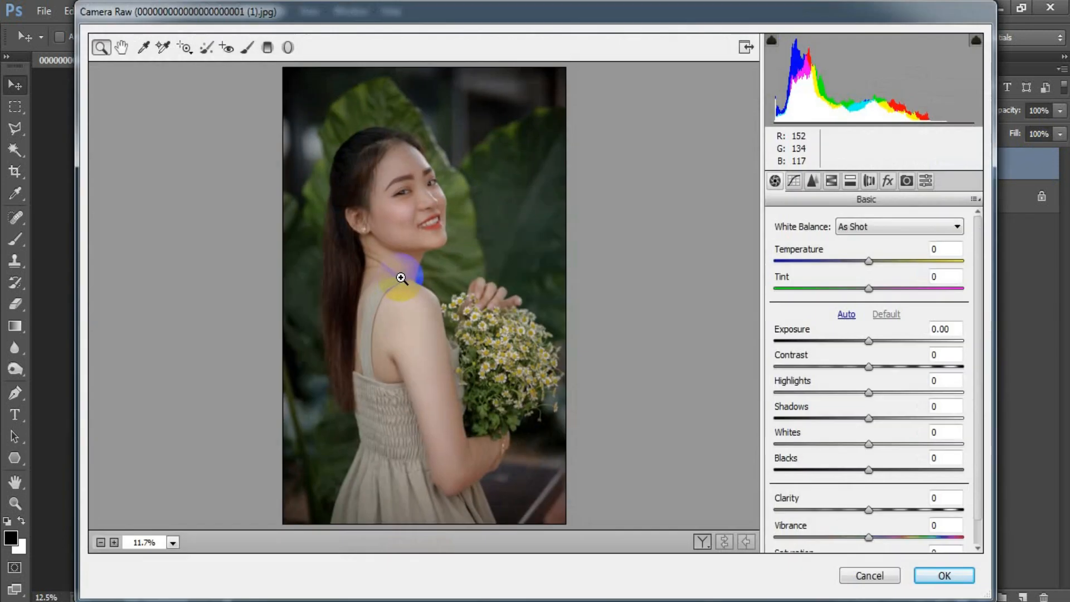
{"action": "left_click_drag", "start_coordinate": [891, 262], "coordinate": [855, 292]}
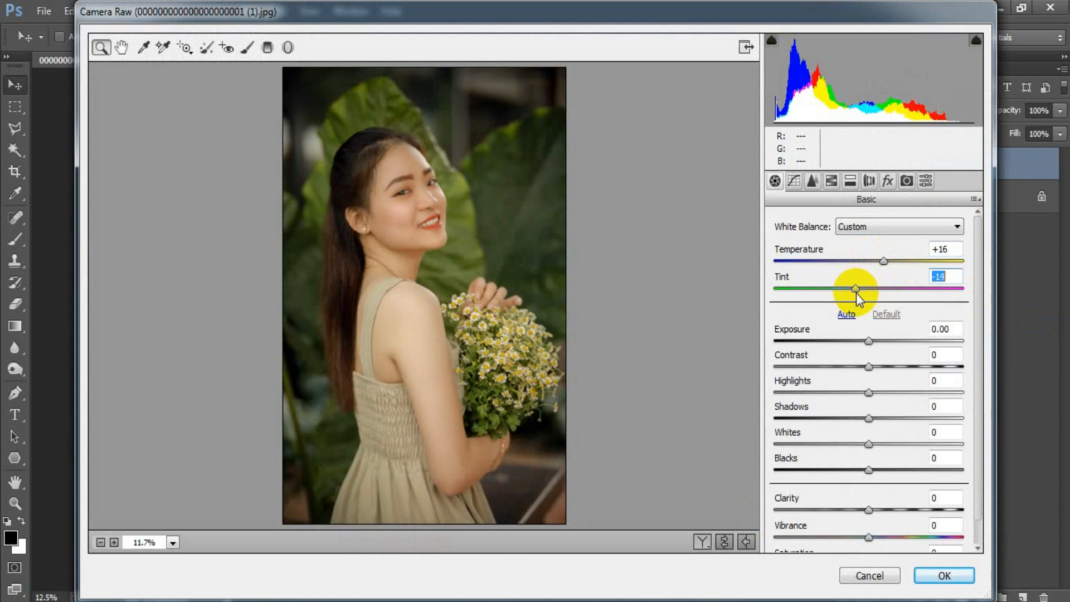
{"action": "left_click_drag", "start_coordinate": [856, 293], "coordinate": [855, 292]}
Set the basic tone values: Exposure -0.75, Contrast -5, Shadows +14 and Blacks +21
{"action": "left_click_drag", "start_coordinate": [871, 345], "coordinate": [864, 367]}
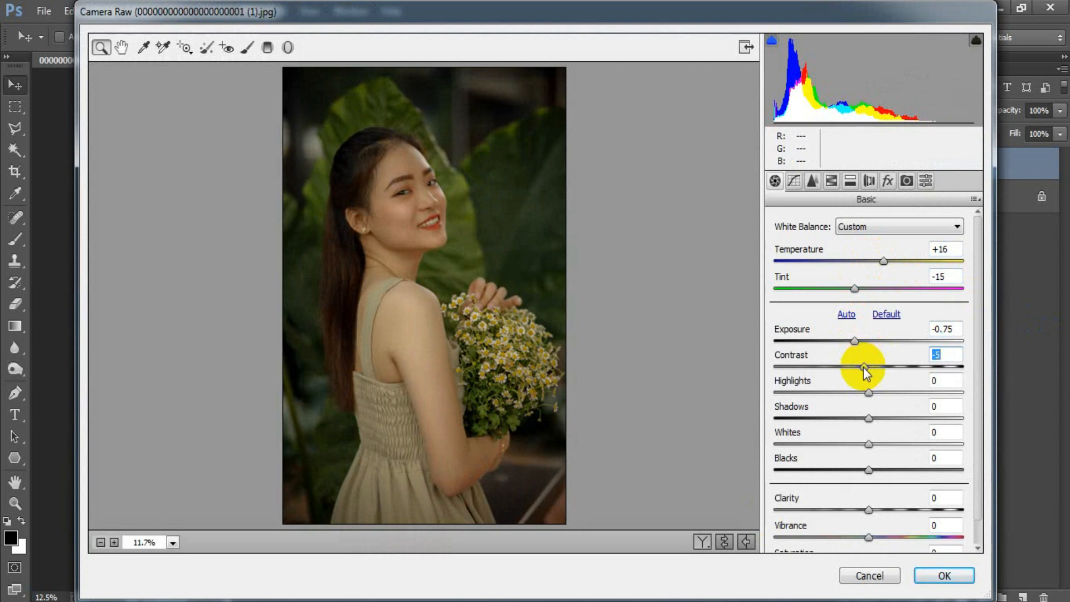
{"action": "left_click_drag", "start_coordinate": [868, 418], "coordinate": [880, 417]}
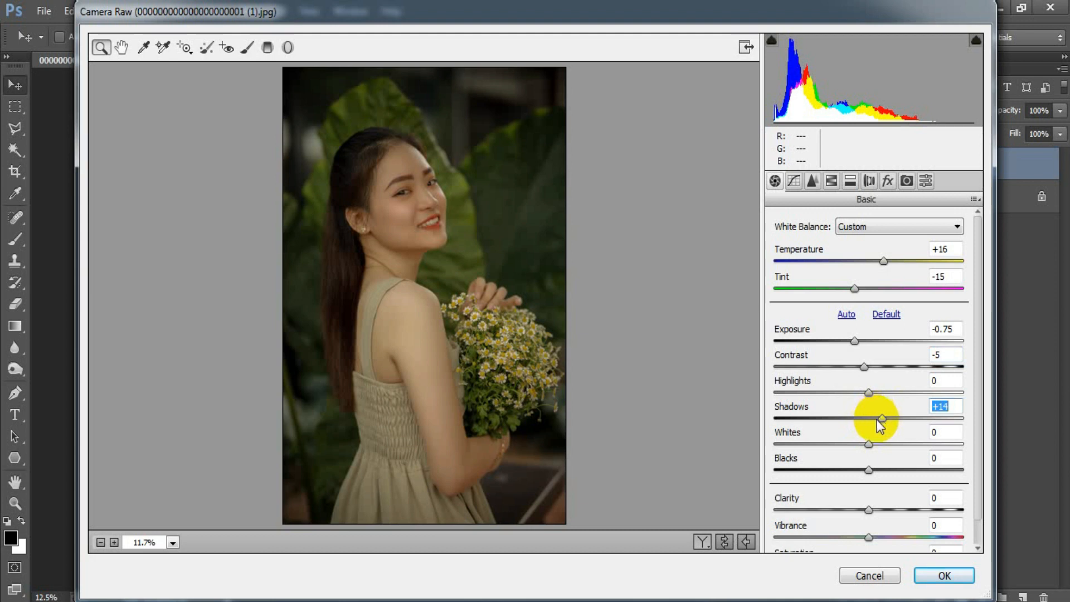
{"action": "left_click_drag", "start_coordinate": [868, 469], "coordinate": [889, 470]}
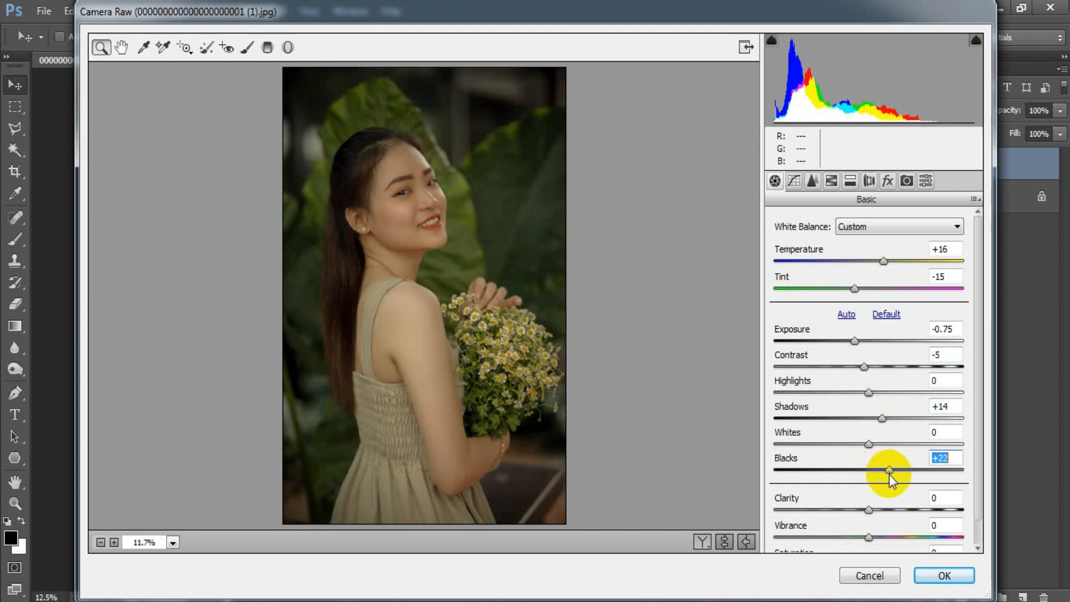
{"action": "left_click_drag", "start_coordinate": [889, 475], "coordinate": [889, 475]}
Set Clarity to -6, Vibrance to -25 and Saturation to +11
{"action": "left_click_drag", "start_coordinate": [878, 509], "coordinate": [844, 537]}
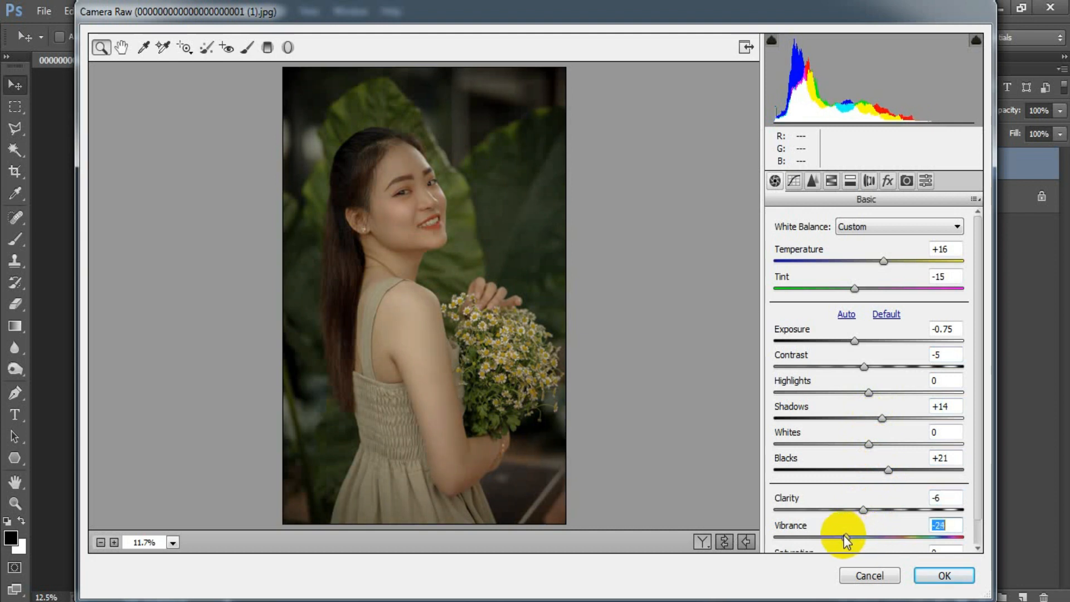
{"action": "scroll", "coordinate": [978, 533], "scroll_direction": "down", "scroll_amount": 1}
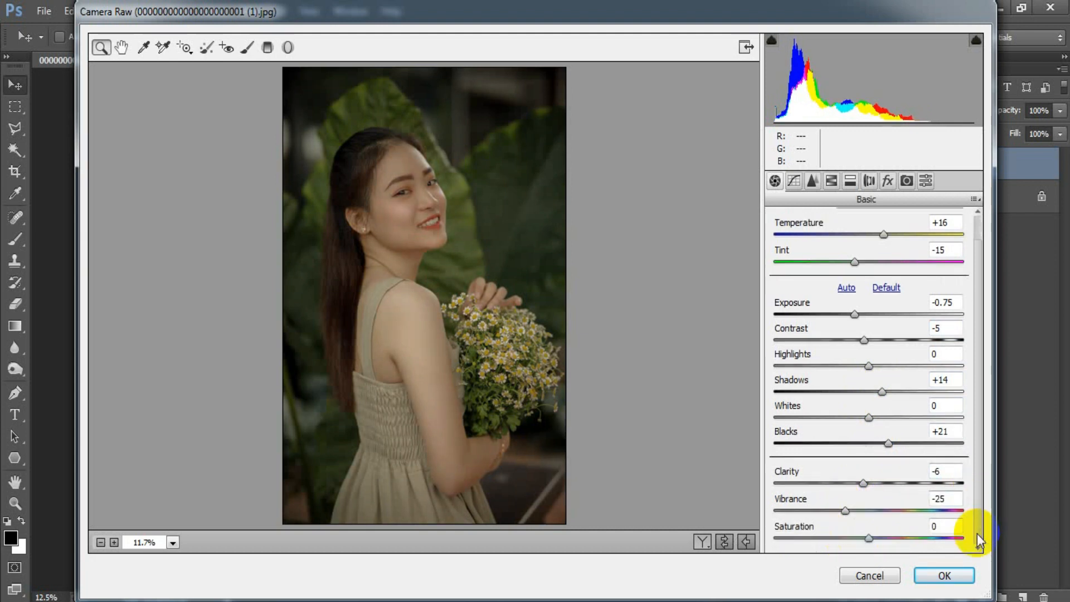
{"action": "left_click_drag", "start_coordinate": [868, 541], "coordinate": [876, 542]}
{"action": "left_click", "coordinate": [955, 525]}
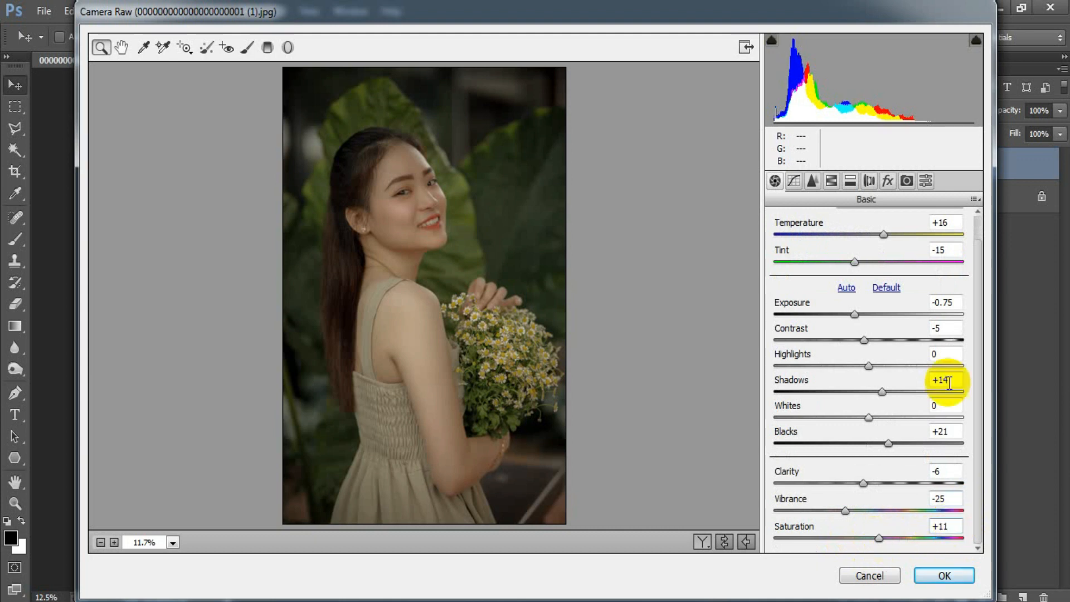
Shape the RGB point curve with black output 27, points at 78/86, 139/150 and 201/212, and white output 240
{"action": "left_click", "coordinate": [794, 181]}
{"action": "mouse_move", "coordinate": [776, 501]}
{"action": "left_mouse_down"}
{"action": "mouse_move", "coordinate": [767, 484]}
{"action": "mouse_move", "coordinate": [799, 474]}
{"action": "mouse_move", "coordinate": [774, 481]}
{"action": "left_mouse_up"}
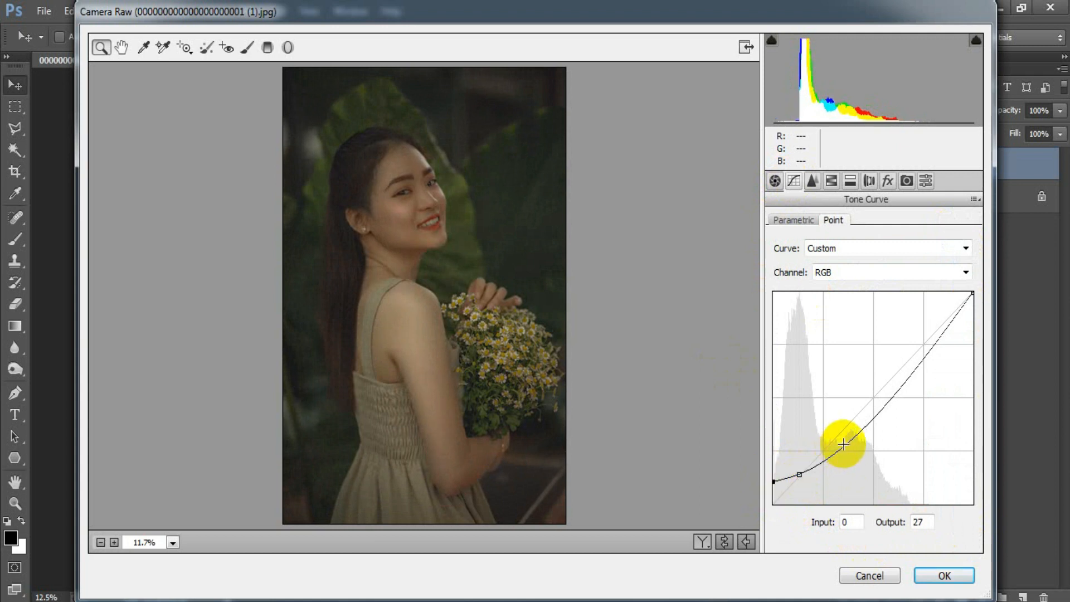
{"action": "left_click_drag", "start_coordinate": [841, 442], "coordinate": [835, 432]}
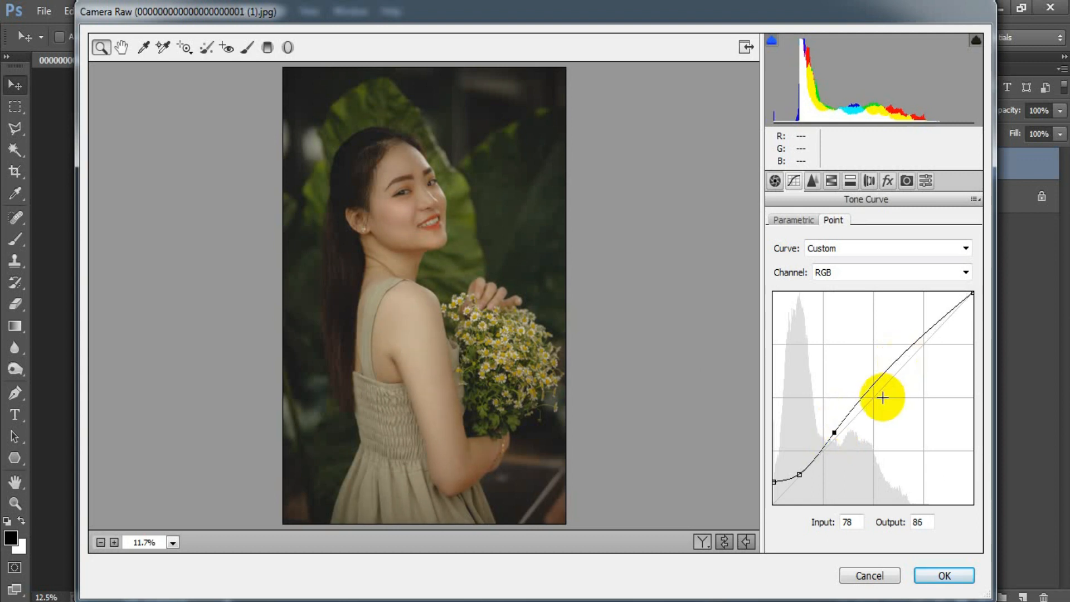
{"action": "left_click", "coordinate": [881, 377]}
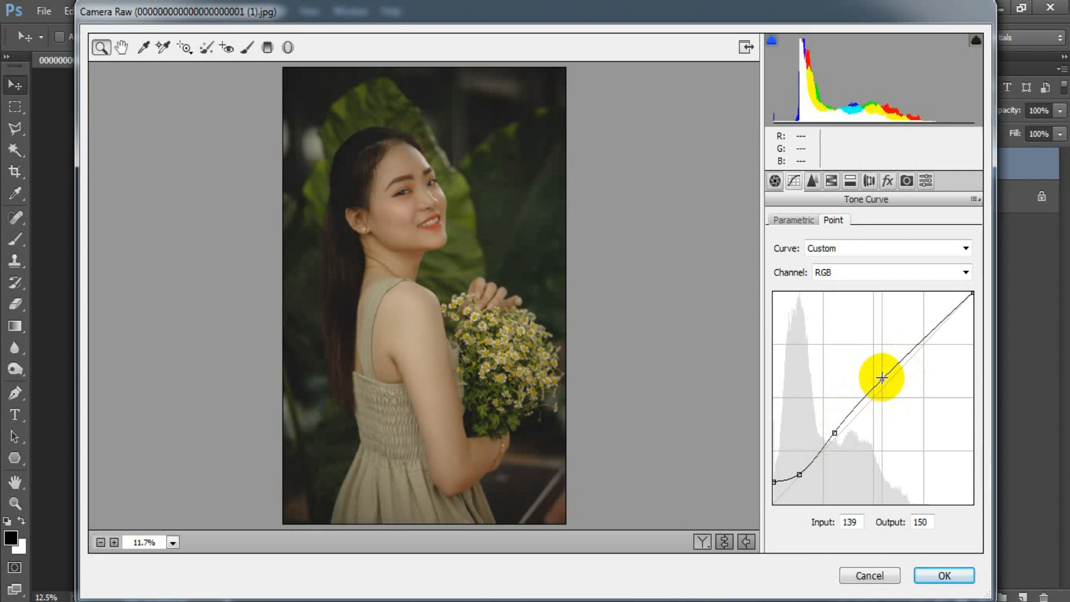
{"action": "left_click", "coordinate": [931, 328]}
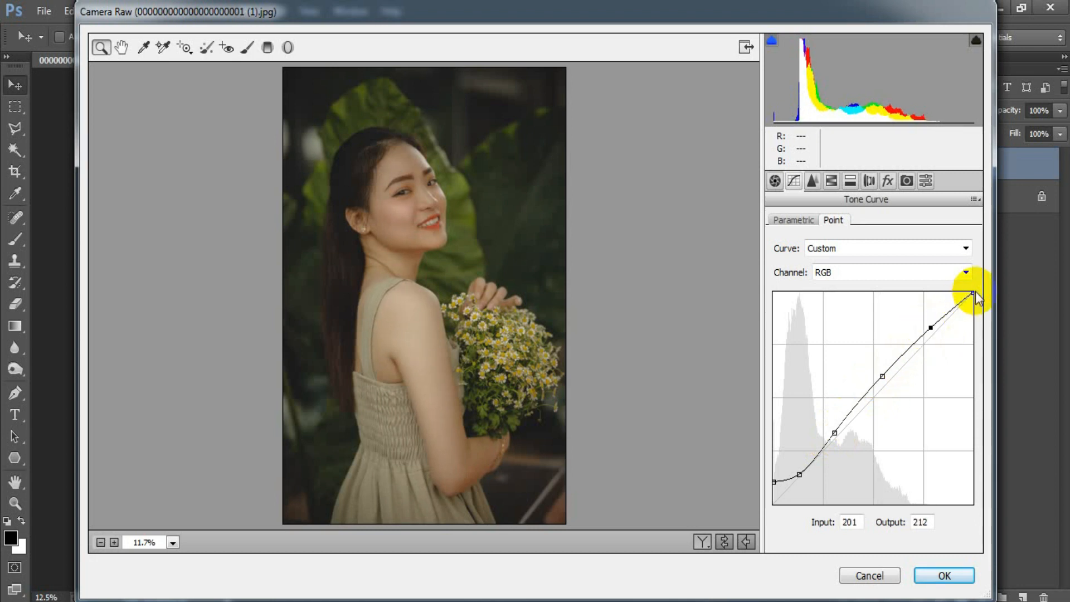
{"action": "left_click_drag", "start_coordinate": [973, 293], "coordinate": [978, 308]}
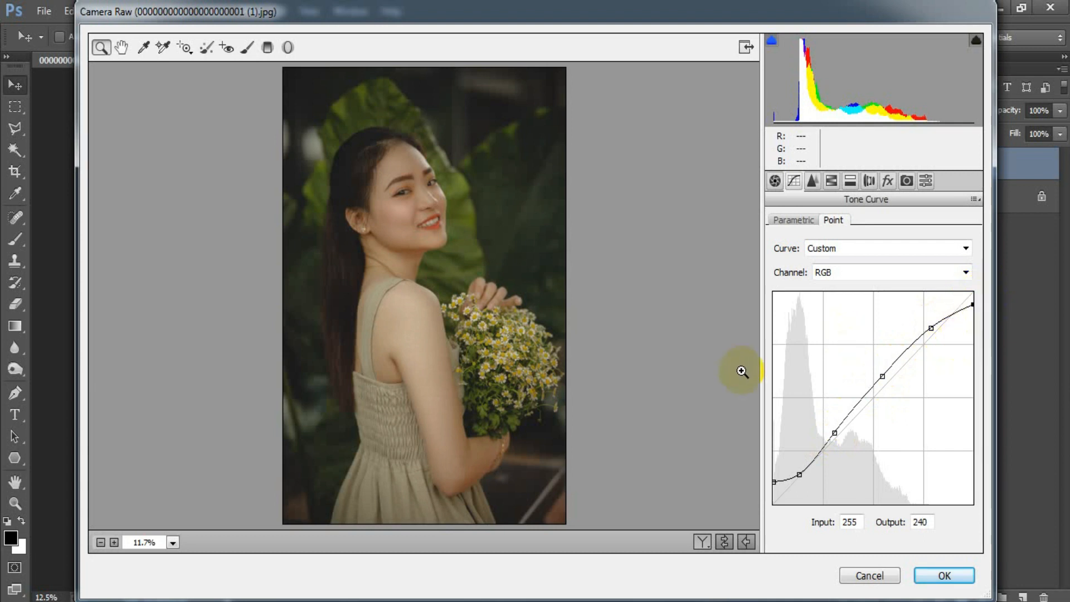
Bend the Red channel curve into an S-shape with a shadow point at 30/14, a raised midtone point and a highlight point at 182/207
{"action": "left_click", "coordinate": [836, 273]}
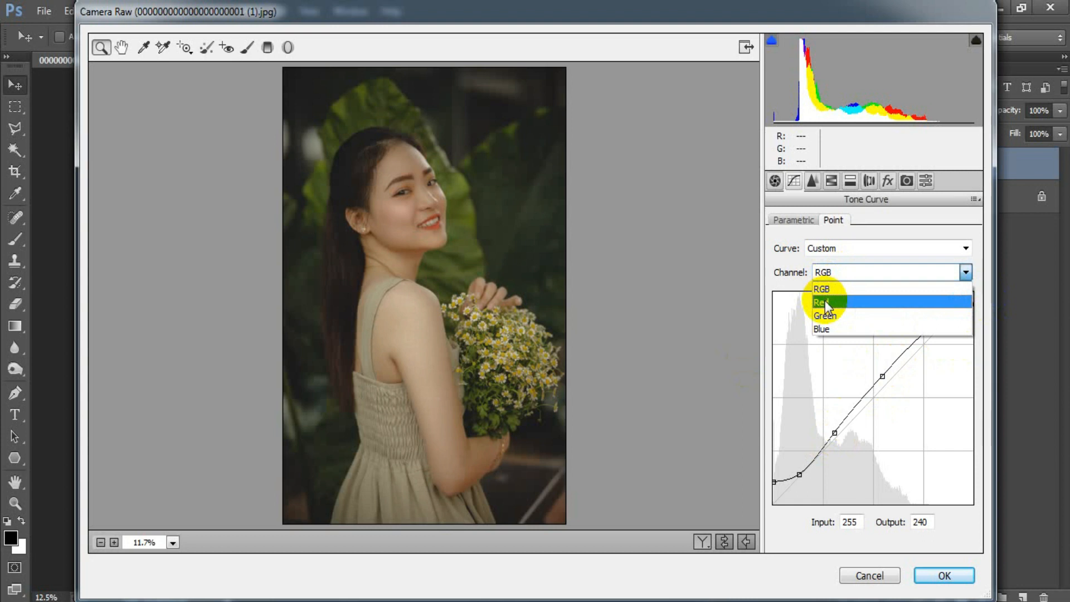
{"action": "left_click", "coordinate": [826, 301]}
{"action": "left_click_drag", "start_coordinate": [789, 485], "coordinate": [797, 493]}
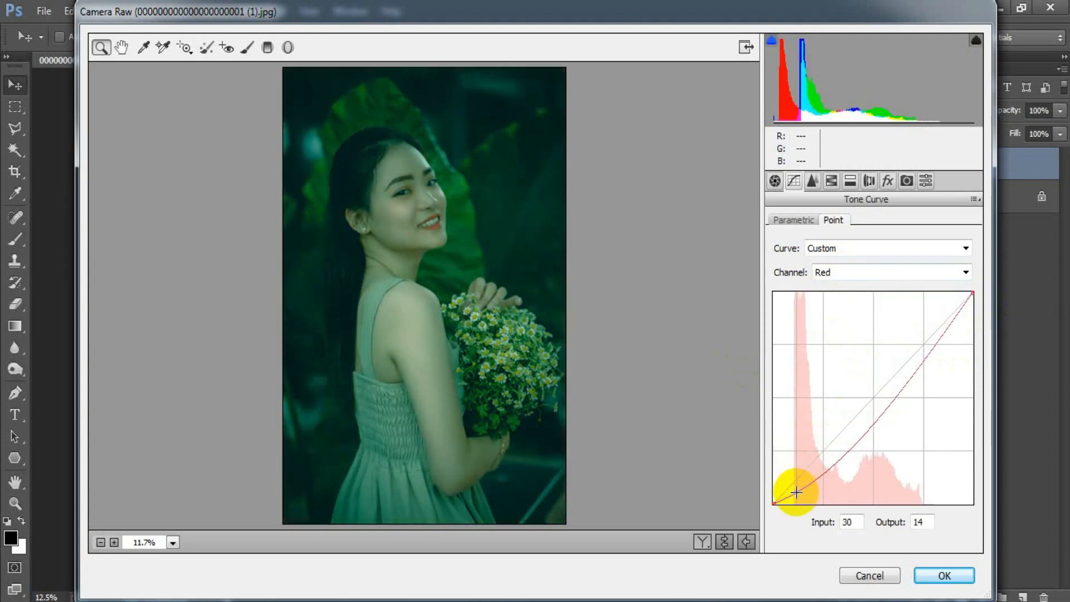
{"action": "mouse_move", "coordinate": [870, 417]}
{"action": "left_mouse_down"}
{"action": "mouse_move", "coordinate": [867, 429]}
{"action": "mouse_move", "coordinate": [859, 403]}
{"action": "left_mouse_up"}
{"action": "left_click_drag", "start_coordinate": [916, 338], "coordinate": [916, 332]}
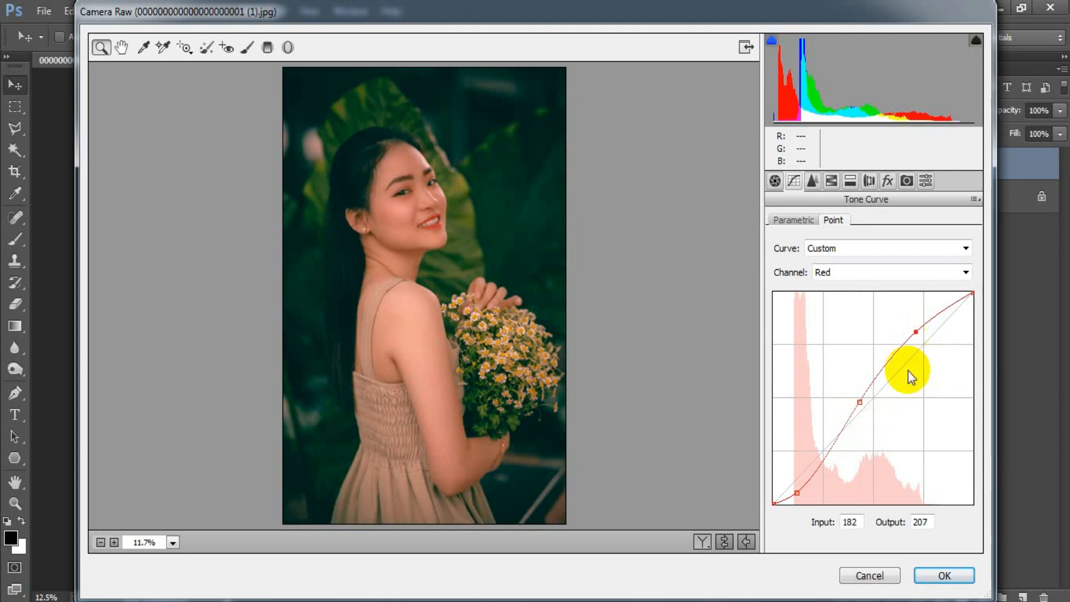
Bend the Green channel curve into an S-shape with a shadow point at 33/13, a raised midtone point and a highlight point at 182/207
{"action": "left_click", "coordinate": [872, 272]}
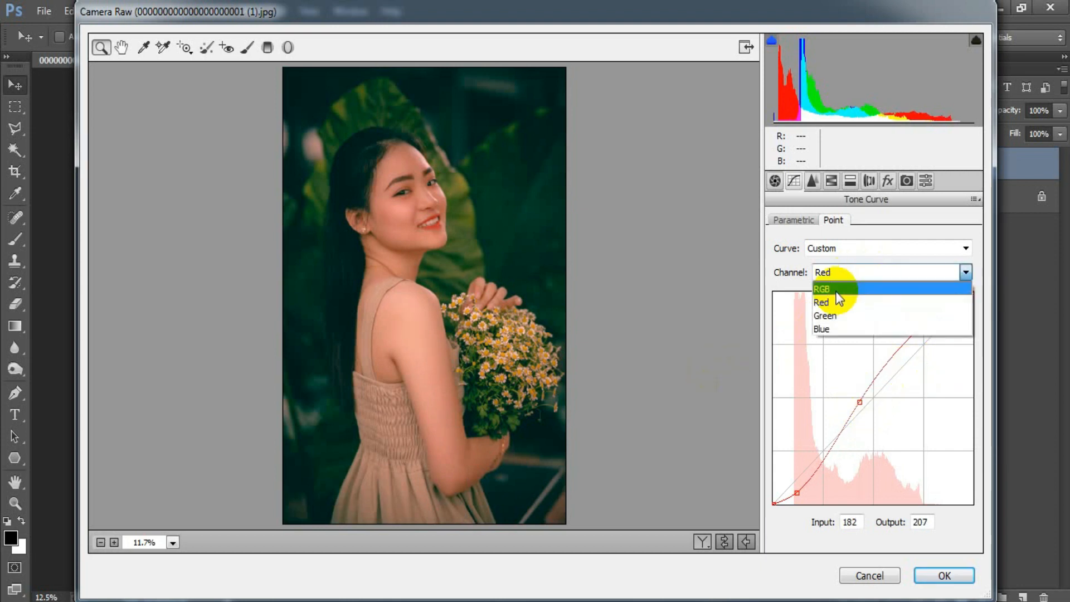
{"action": "left_click", "coordinate": [831, 316]}
{"action": "left_click_drag", "start_coordinate": [796, 482], "coordinate": [799, 493]}
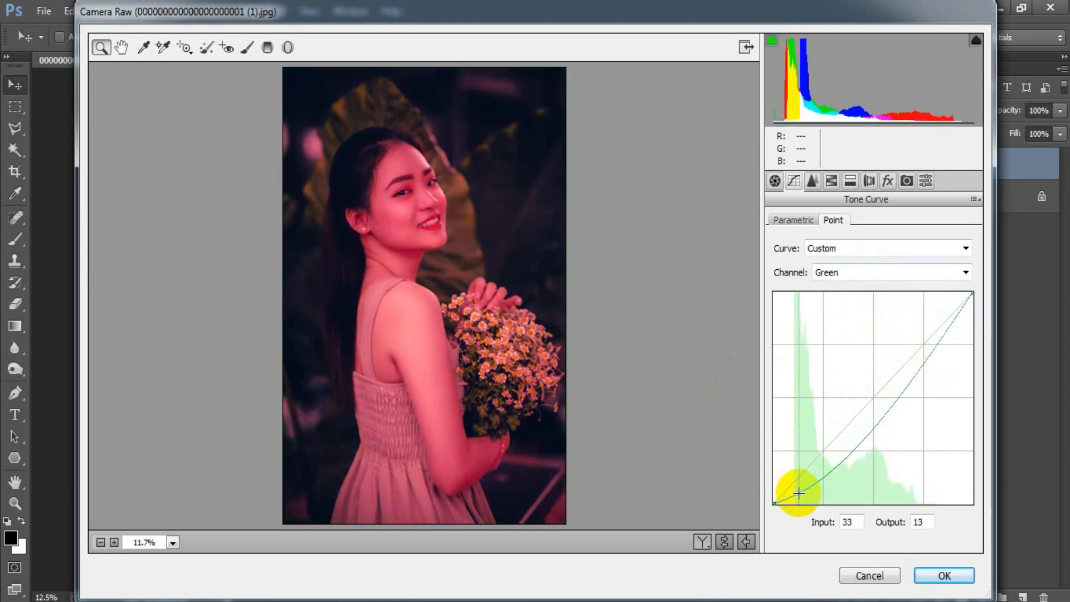
{"action": "left_click_drag", "start_coordinate": [865, 437], "coordinate": [856, 404]}
{"action": "left_click_drag", "start_coordinate": [914, 337], "coordinate": [916, 332]}
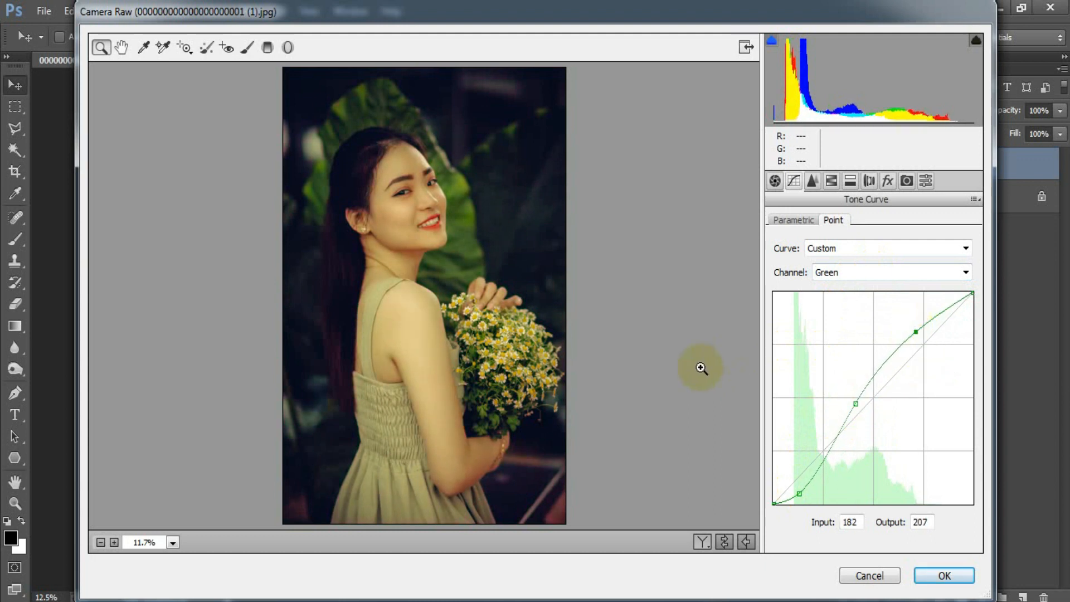
Bend the Blue channel curve into an S-shape with a lowered shadow point, a raised midtone point and a highlight point at 182/208
{"action": "left_click", "coordinate": [868, 268]}
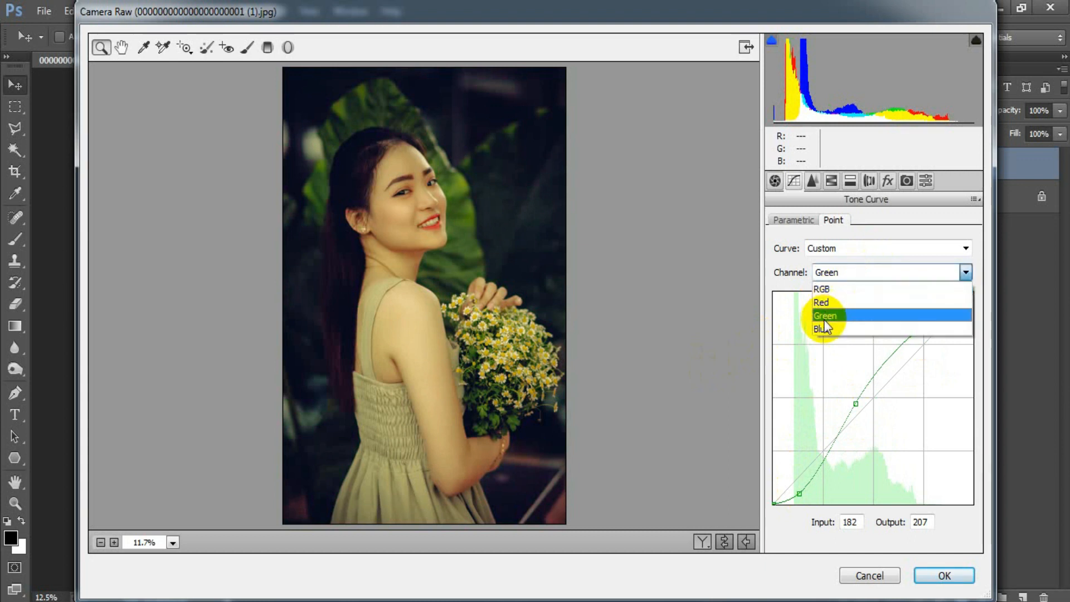
{"action": "left_click", "coordinate": [915, 332]}
{"action": "left_click_drag", "start_coordinate": [801, 474], "coordinate": [800, 492]}
{"action": "left_click_drag", "start_coordinate": [859, 435], "coordinate": [858, 403]}
{"action": "left_click_drag", "start_coordinate": [923, 346], "coordinate": [916, 331]}
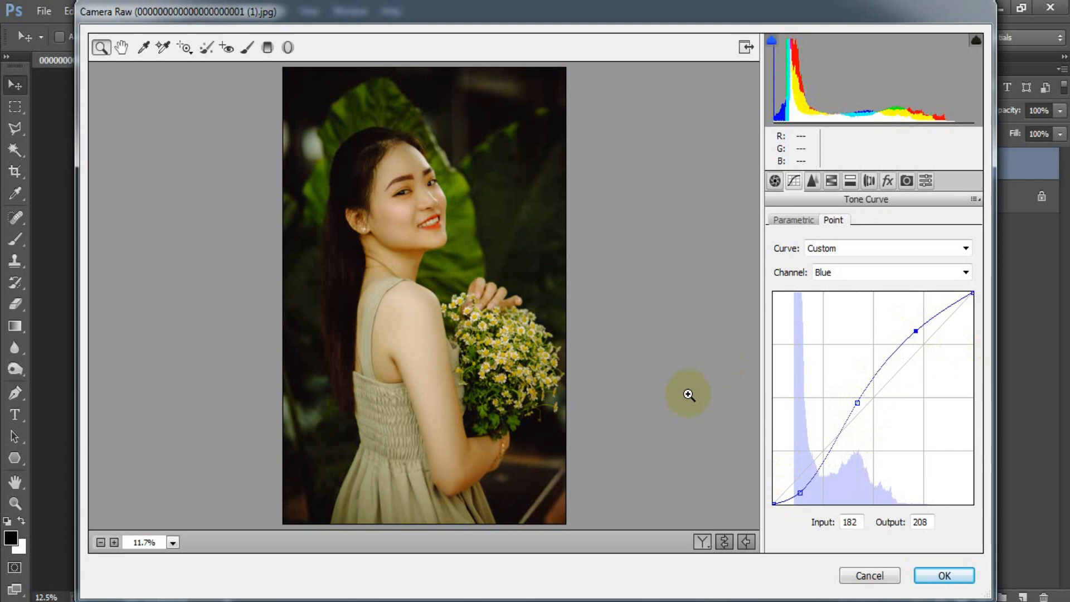
Set the sharpening Amount to 25 and the Color noise reduction to 25
{"action": "left_click", "coordinate": [813, 182]}
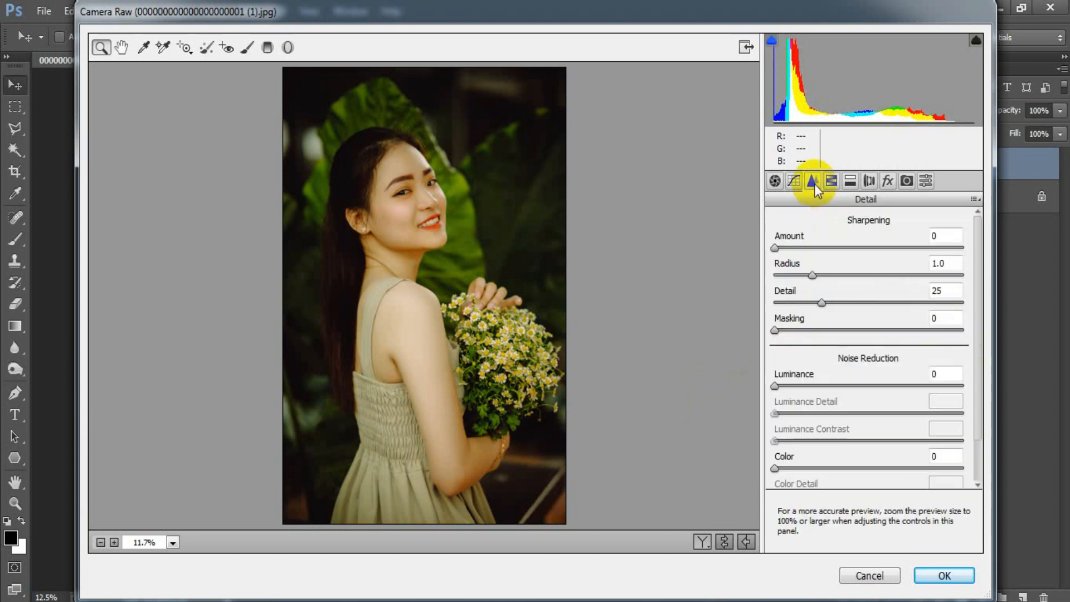
{"action": "left_click_drag", "start_coordinate": [785, 249], "coordinate": [804, 253]}
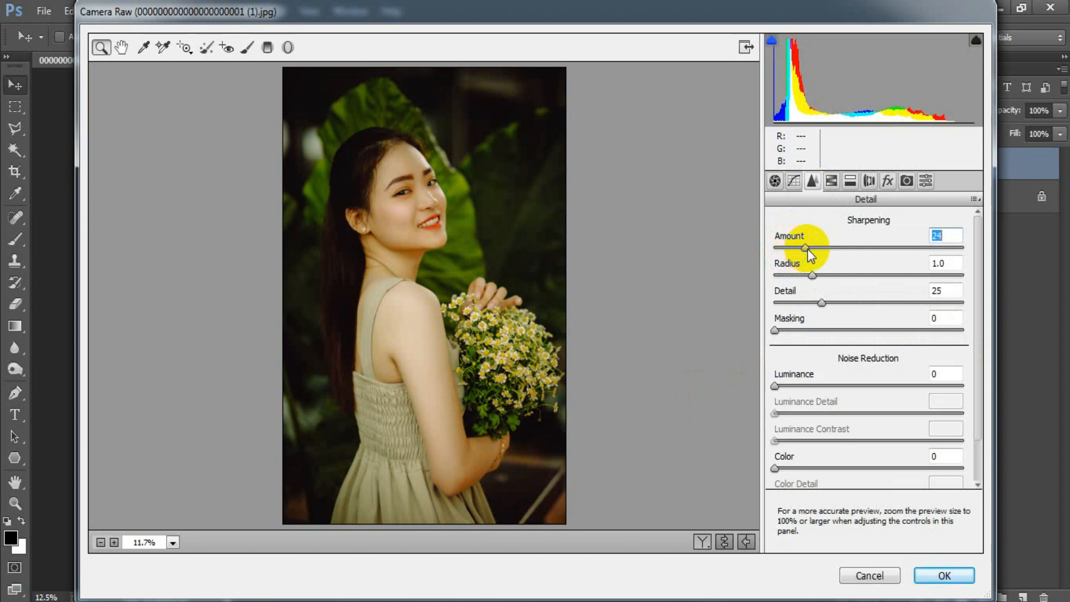
{"action": "left_click_drag", "start_coordinate": [810, 249], "coordinate": [809, 249]}
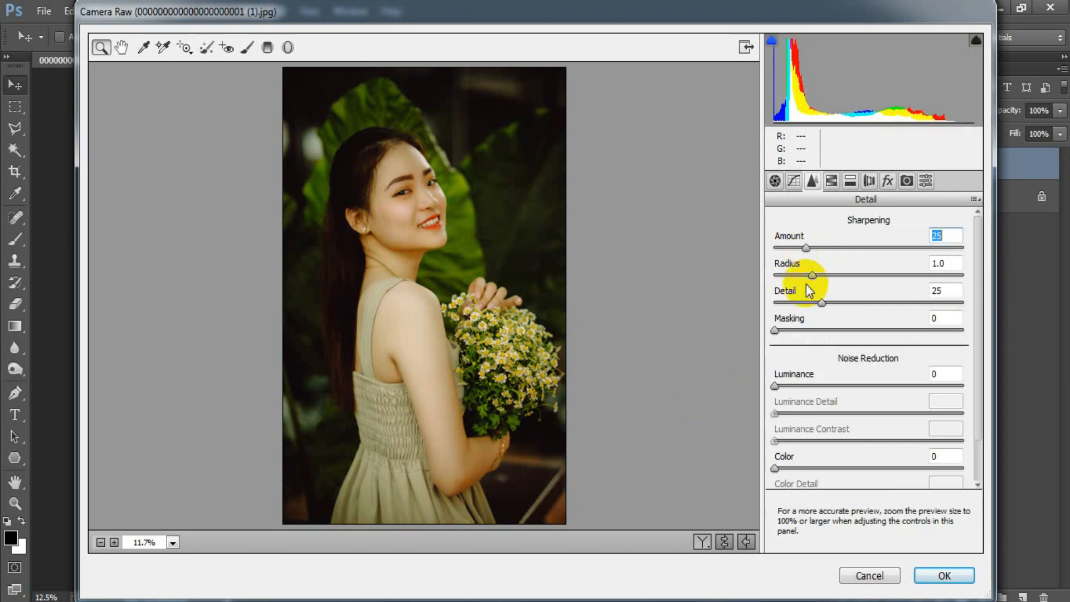
{"action": "left_click_drag", "start_coordinate": [777, 470], "coordinate": [821, 467]}
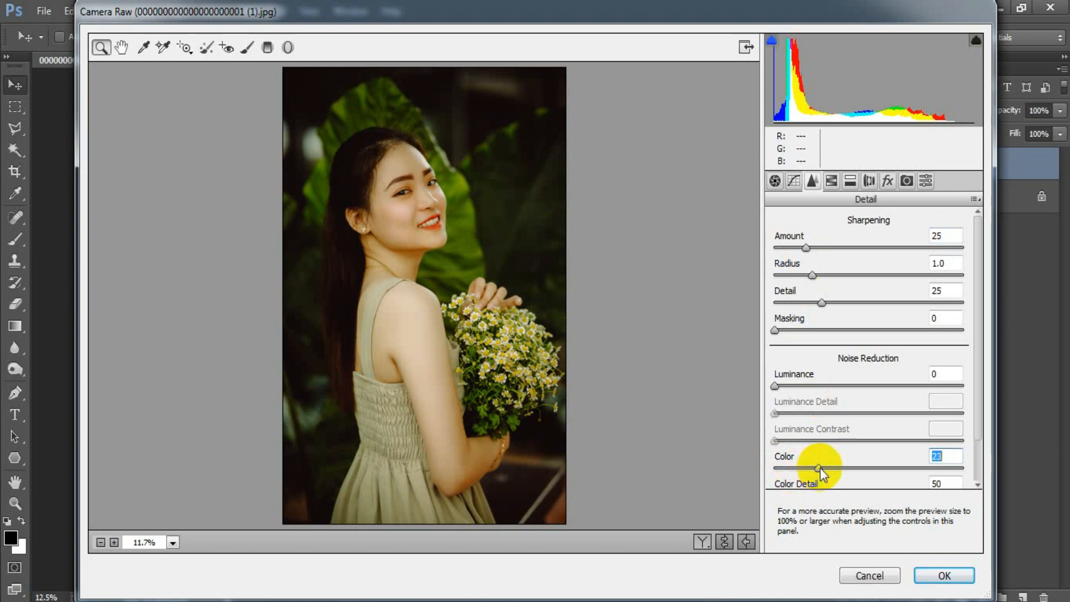
{"action": "left_click", "coordinate": [950, 458]}
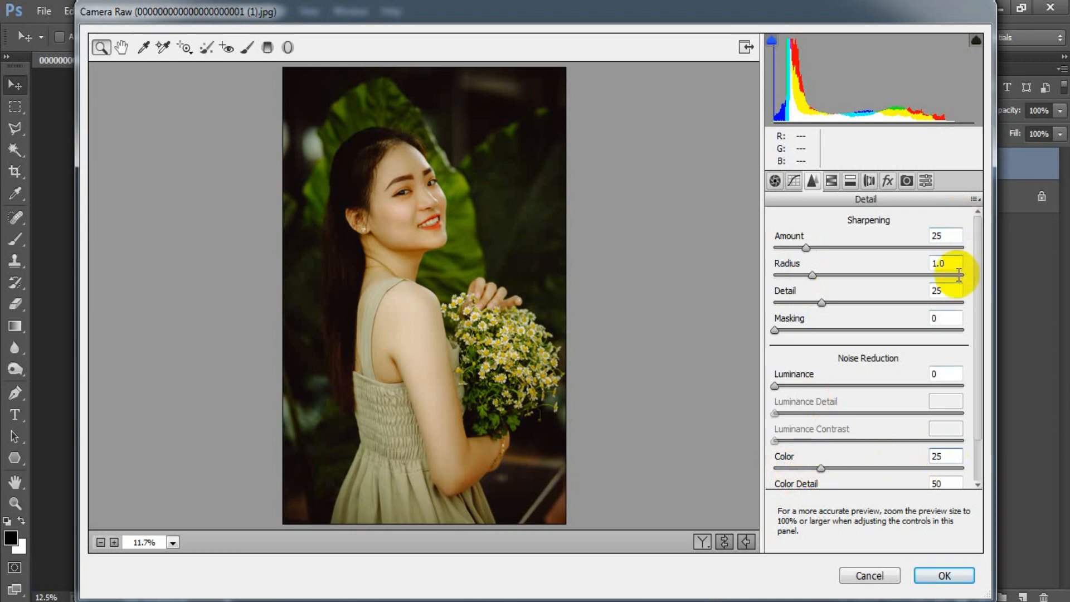
Adjust the HSL hues: Reds +20, Oranges -19, Yellows +5, Greens +5 and Blues -10
{"action": "left_click", "coordinate": [832, 180]}
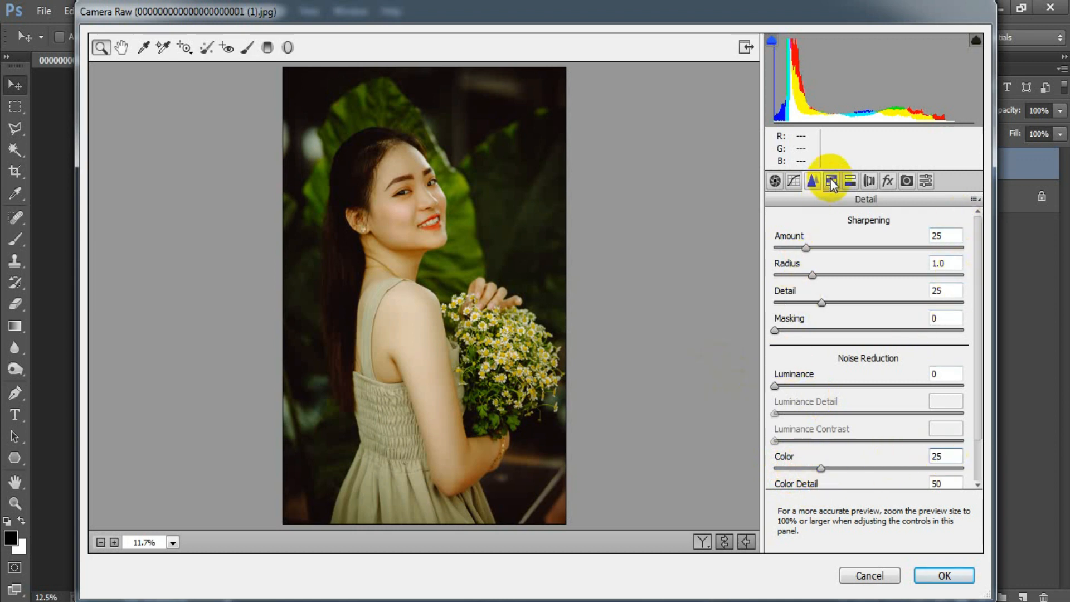
{"action": "left_click", "coordinate": [782, 249]}
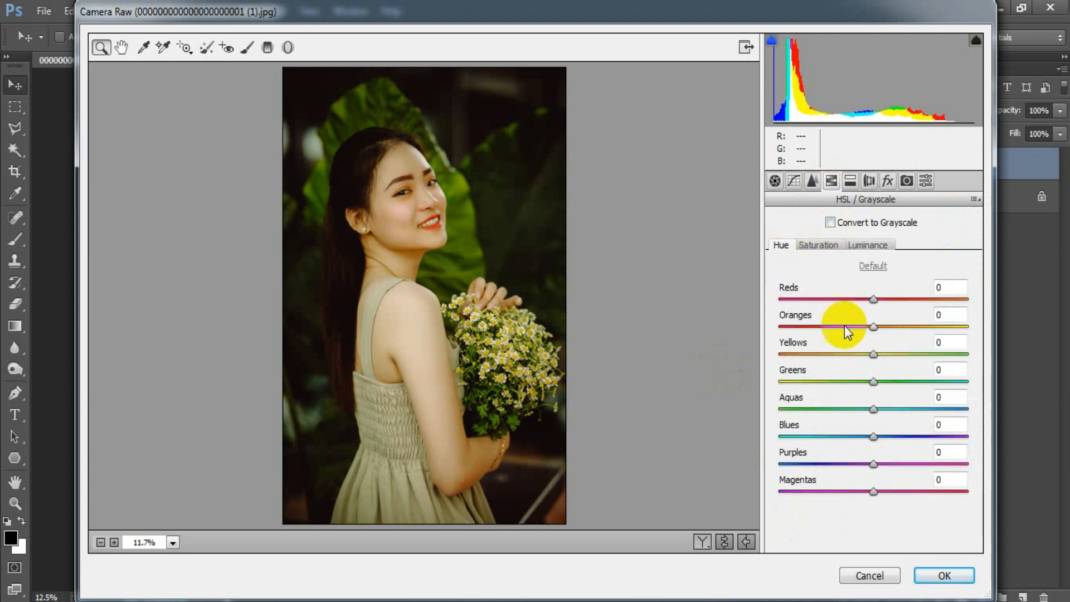
{"action": "left_click_drag", "start_coordinate": [874, 300], "coordinate": [892, 303]}
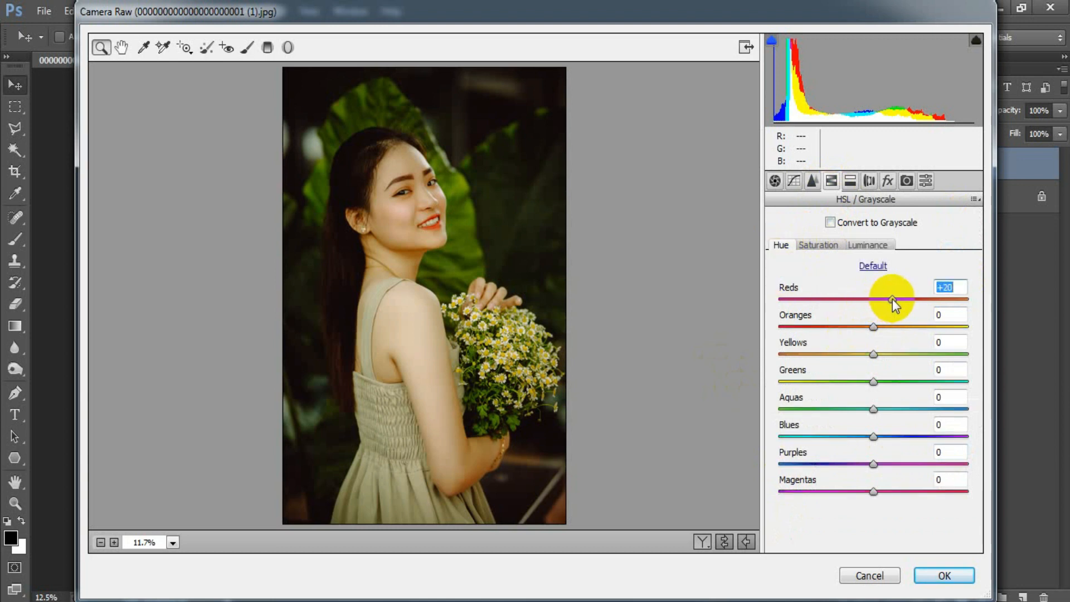
{"action": "left_click", "coordinate": [873, 327]}
{"action": "left_click_drag", "start_coordinate": [872, 327], "coordinate": [854, 326]}
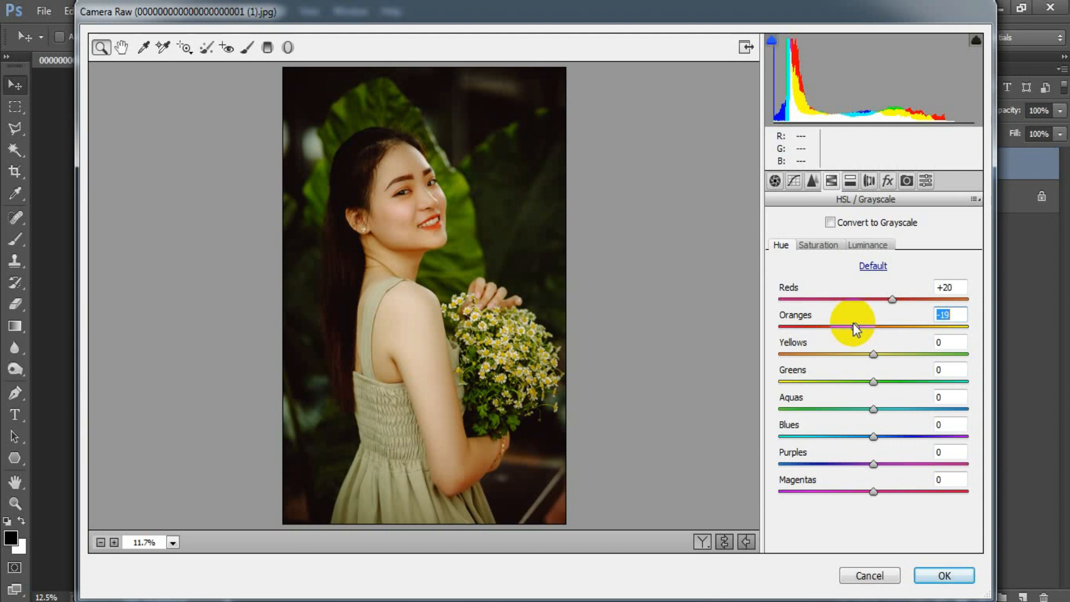
{"action": "left_click_drag", "start_coordinate": [873, 357], "coordinate": [879, 383]}
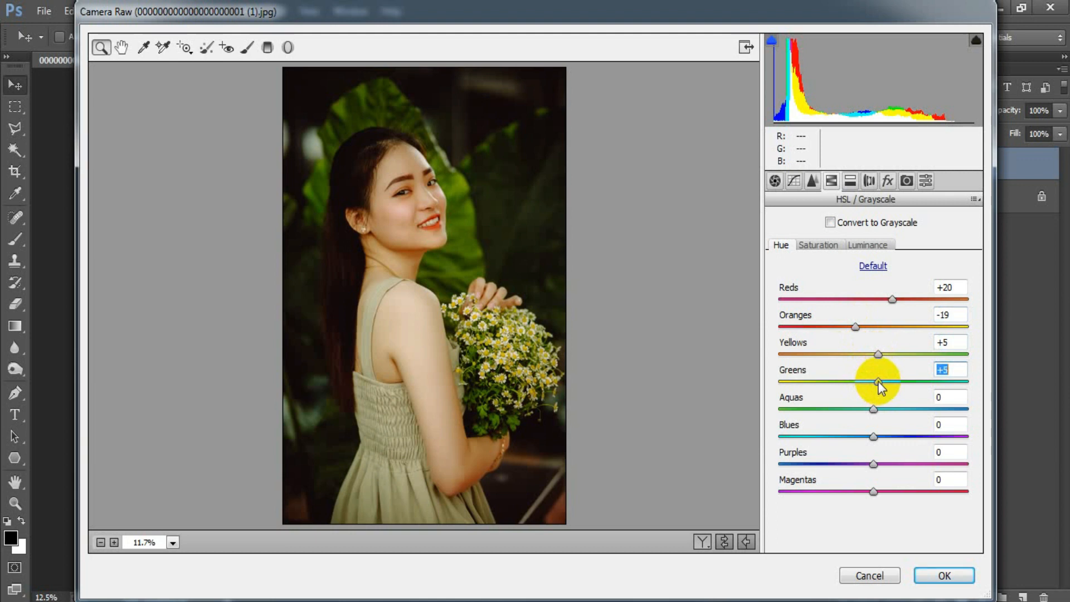
{"action": "left_click_drag", "start_coordinate": [874, 437], "coordinate": [864, 440]}
{"action": "left_click", "coordinate": [946, 424]}
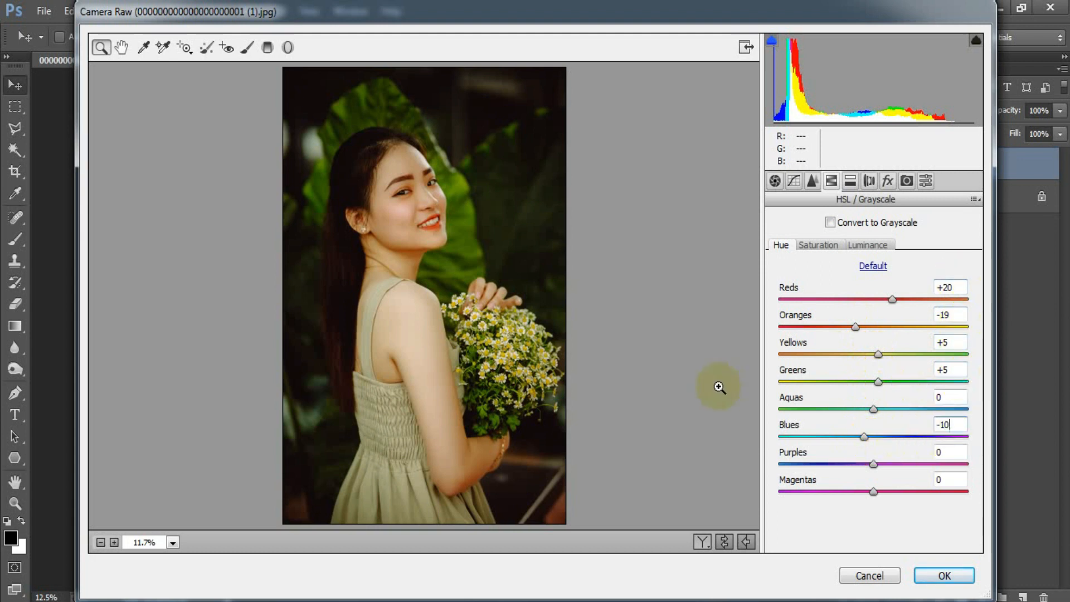
Adjust the HSL saturation: Reds +25, Oranges +6, Yellows -28, Greens -78, Aquas +33 and Blues +7
{"action": "left_click", "coordinate": [816, 245]}
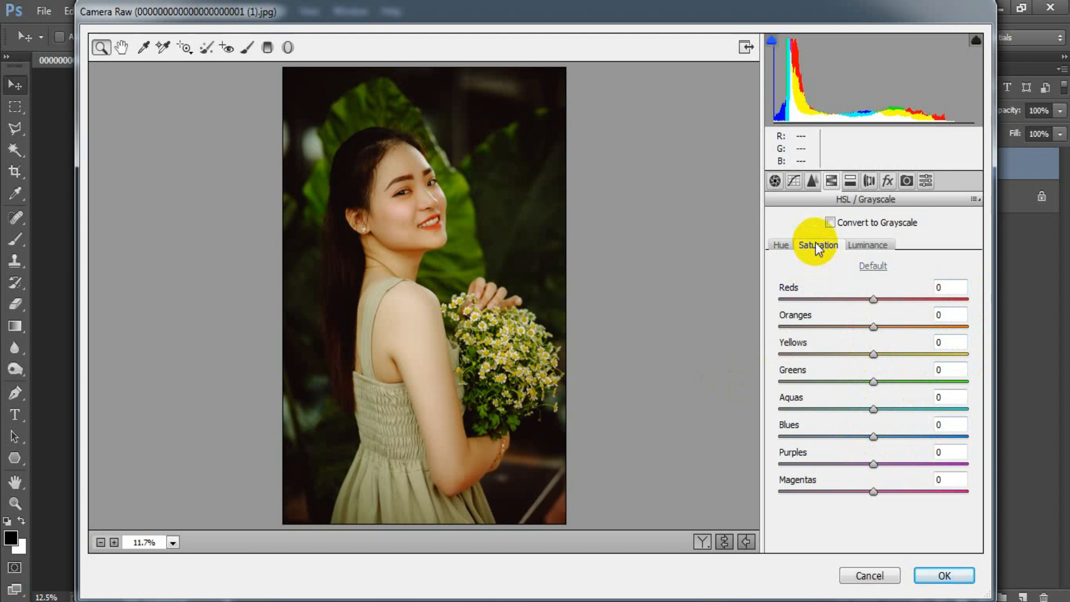
{"action": "left_click_drag", "start_coordinate": [873, 306], "coordinate": [881, 330]}
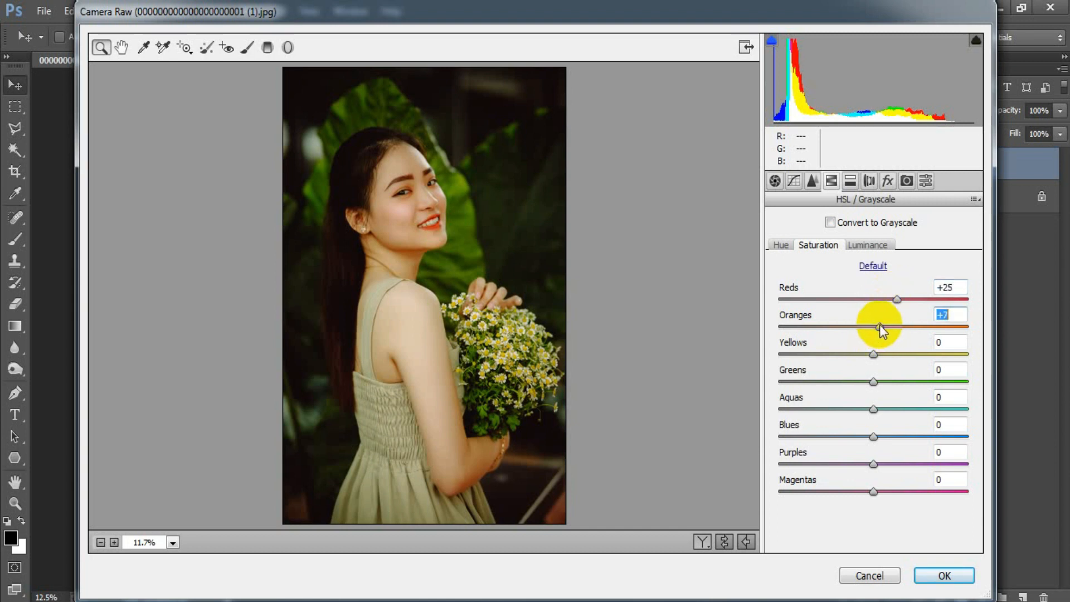
{"action": "left_click_drag", "start_coordinate": [874, 355], "coordinate": [848, 358]}
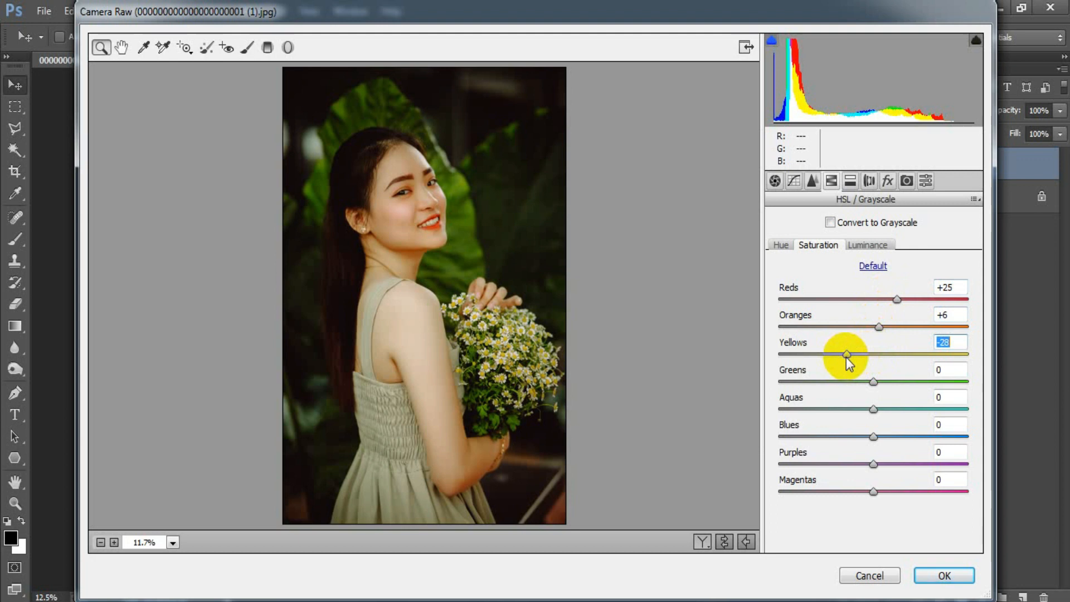
{"action": "left_click_drag", "start_coordinate": [873, 384], "coordinate": [801, 391]}
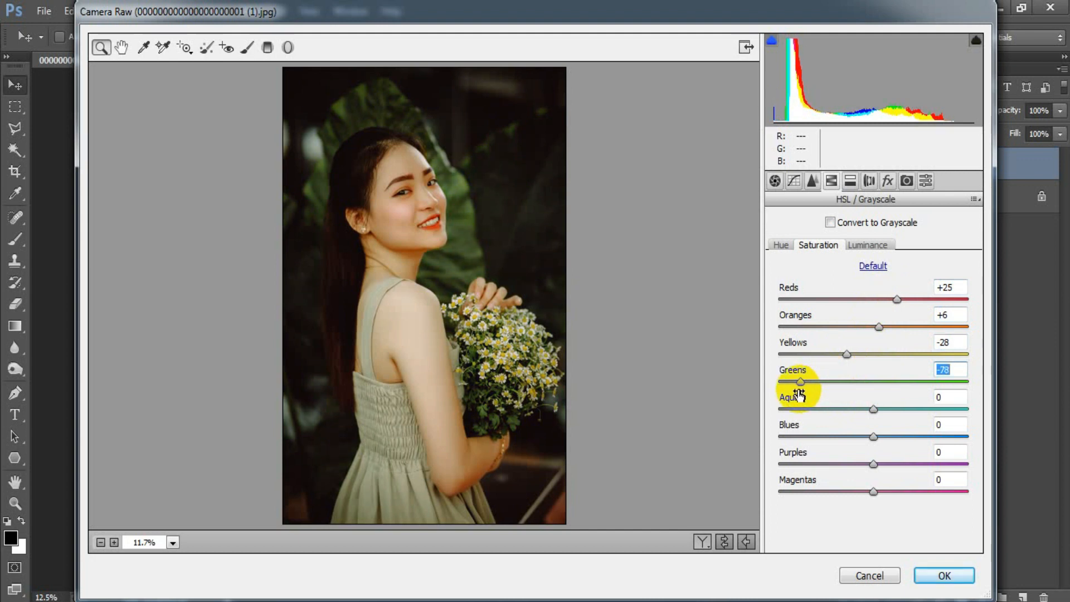
{"action": "left_click_drag", "start_coordinate": [873, 410], "coordinate": [892, 407]}
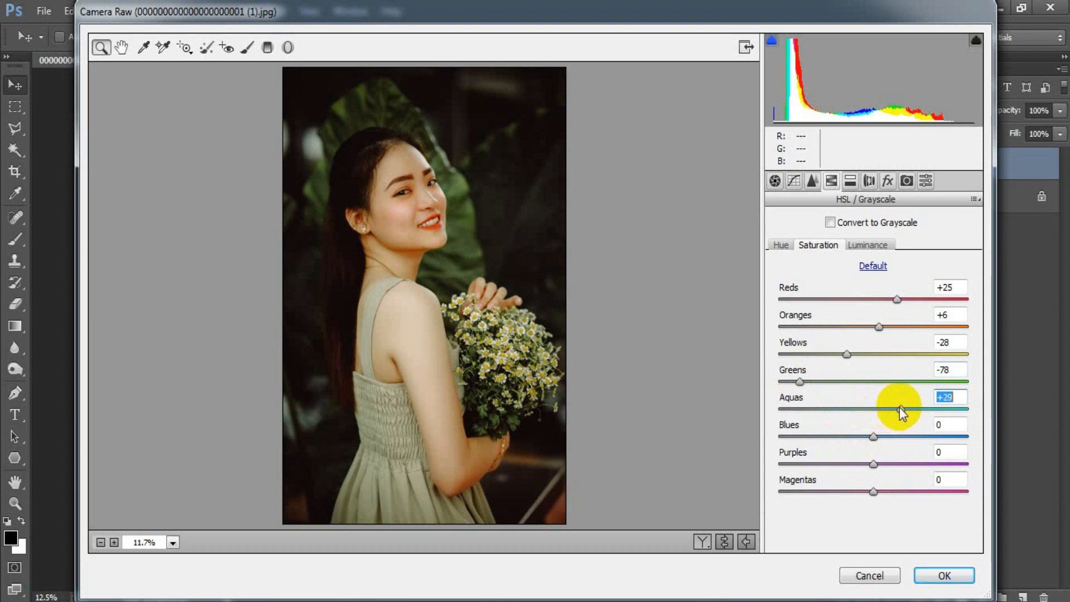
{"action": "left_click_drag", "start_coordinate": [902, 406], "coordinate": [881, 439]}
{"action": "left_click", "coordinate": [950, 425]}
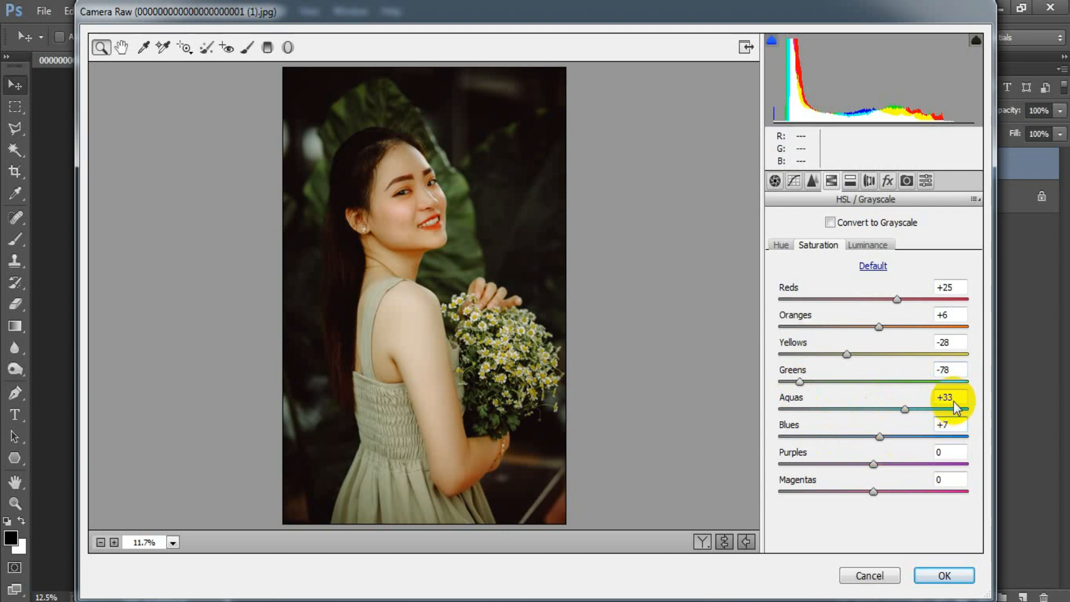
{"action": "left_click", "coordinate": [768, 399]}
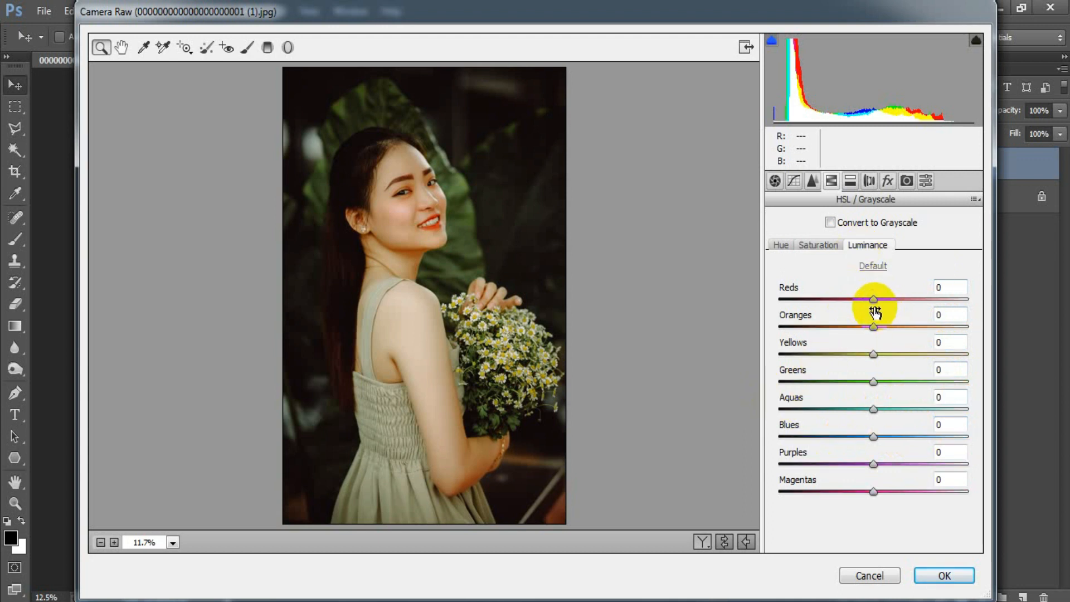
Adjust the HSL luminance: Reds -5, Oranges +10, Aquas +2 and Blues -15
{"action": "left_click_drag", "start_coordinate": [875, 301], "coordinate": [870, 303]}
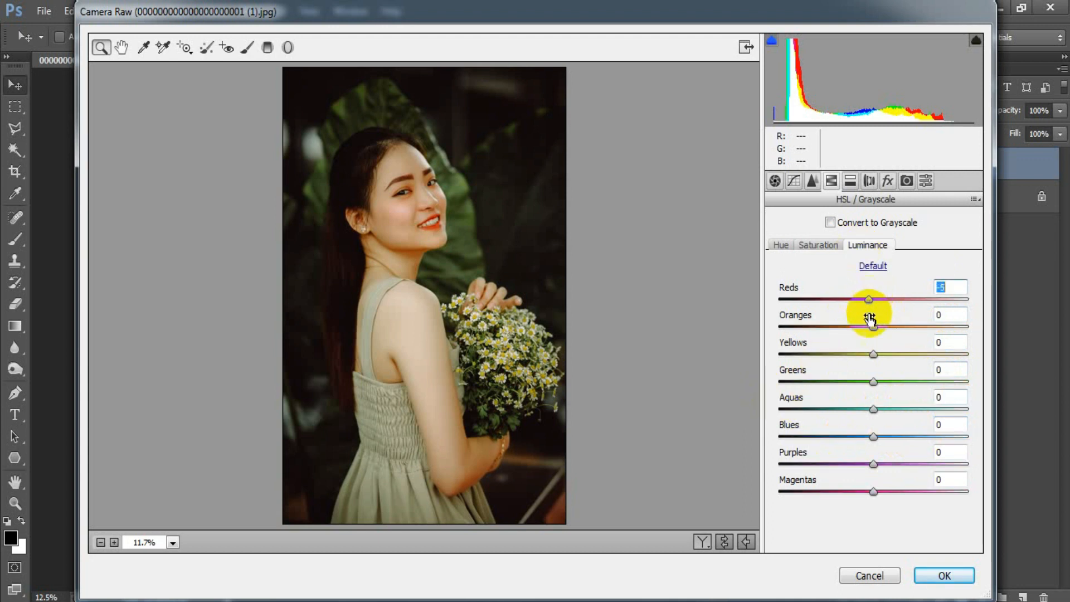
{"action": "left_click_drag", "start_coordinate": [874, 326], "coordinate": [879, 330]}
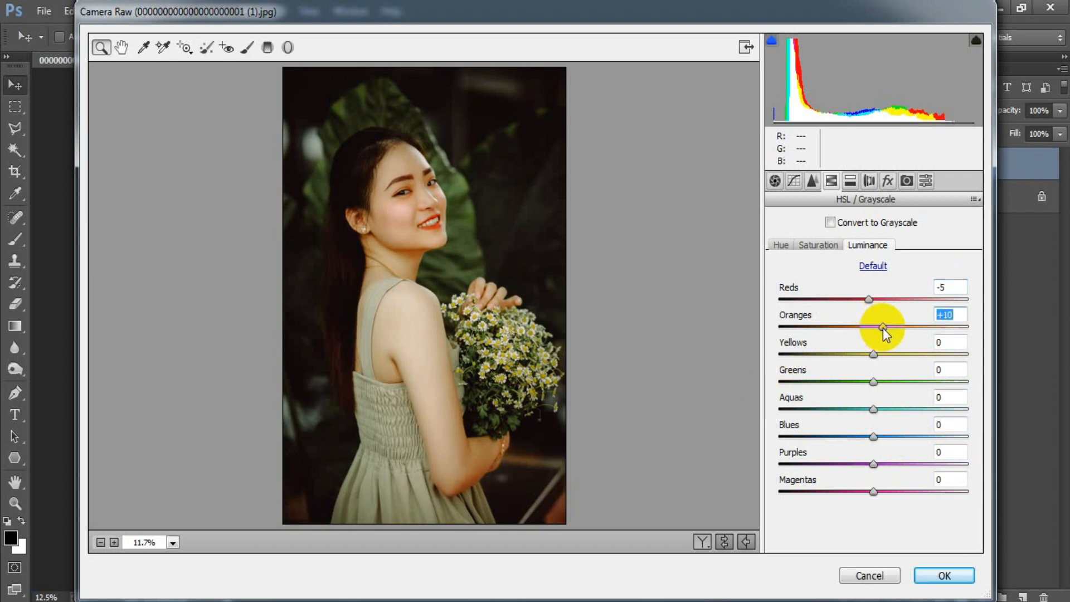
{"action": "left_click_drag", "start_coordinate": [873, 410], "coordinate": [877, 411]}
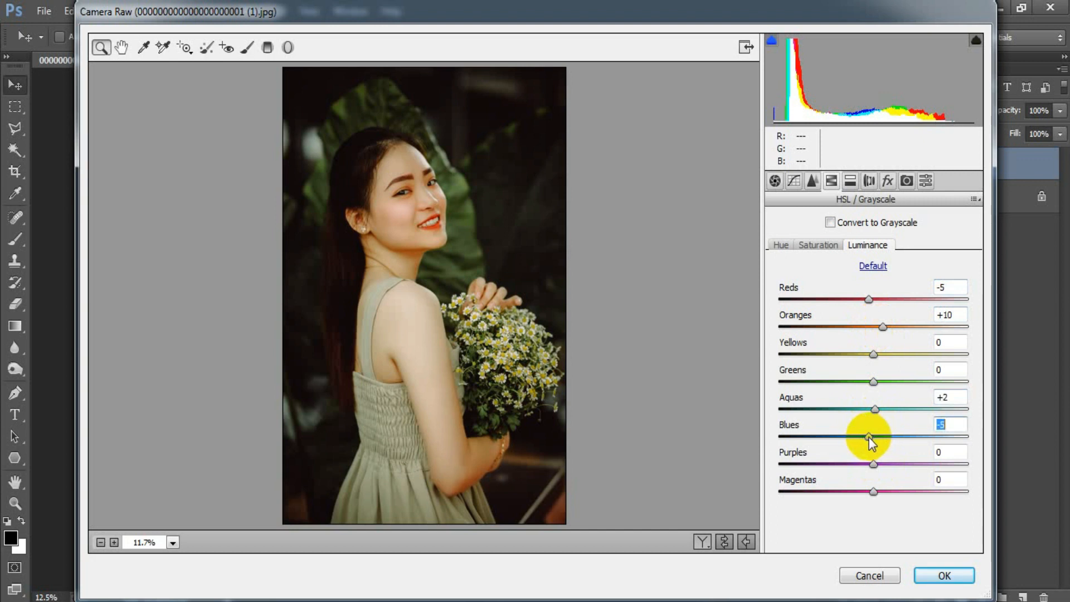
{"action": "left_click_drag", "start_coordinate": [868, 437], "coordinate": [864, 437]}
{"action": "left_click", "coordinate": [949, 425]}
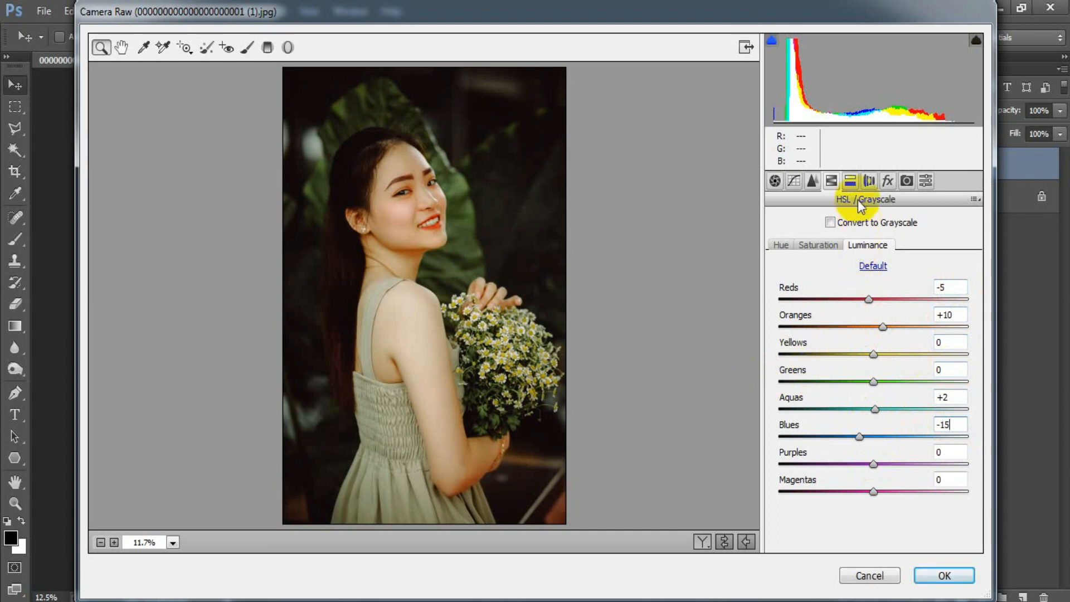
{"action": "left_click", "coordinate": [853, 181]}
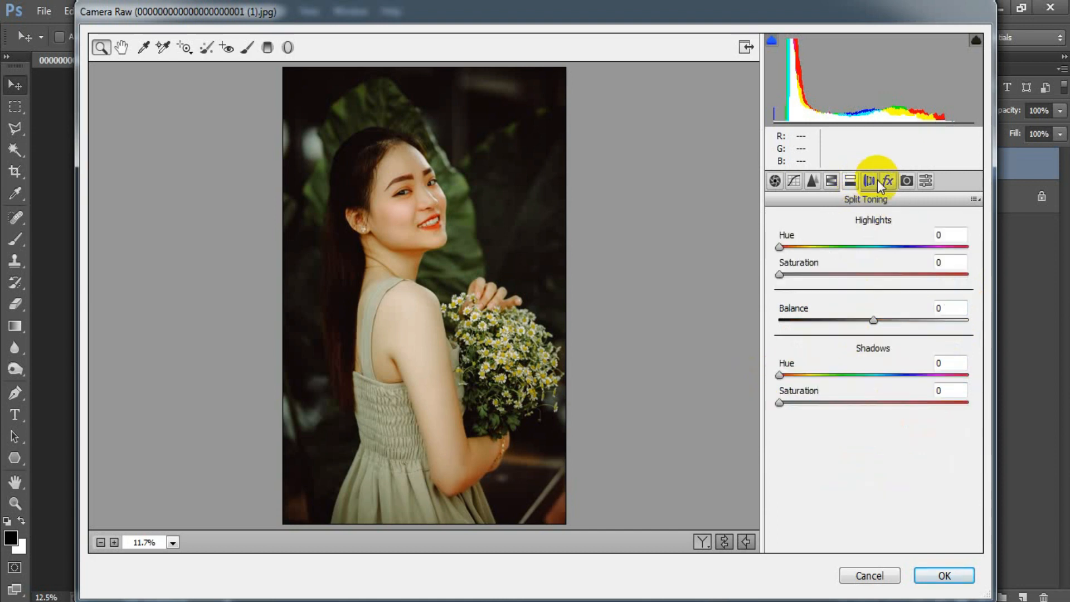
{"action": "left_click", "coordinate": [872, 180]}
{"action": "left_click", "coordinate": [890, 181]}
{"action": "left_click", "coordinate": [907, 181]}
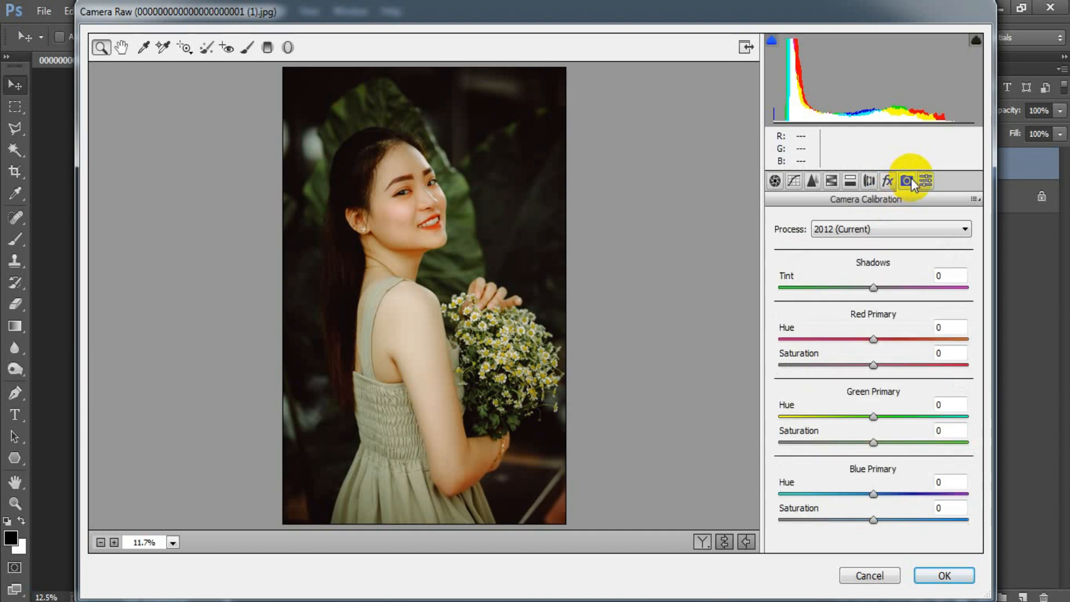
Compare the original and graded portrait in a side-by-side before/after view, and apply the Camera Raw adjustments
{"action": "left_click", "coordinate": [725, 542]}
{"action": "left_click", "coordinate": [726, 542]}
{"action": "left_click", "coordinate": [726, 543]}
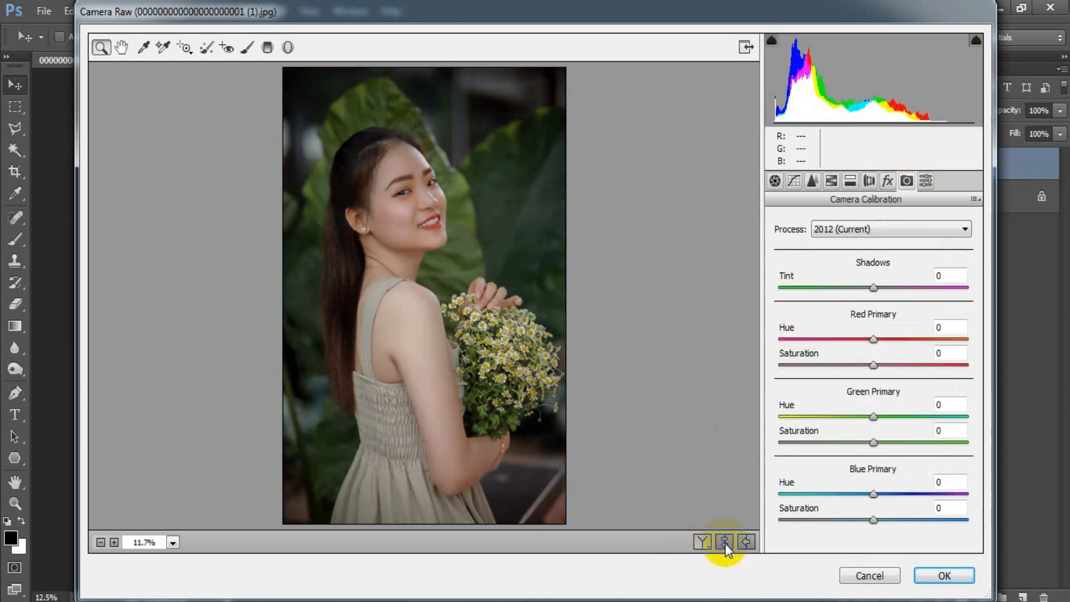
{"action": "left_click", "coordinate": [701, 542]}
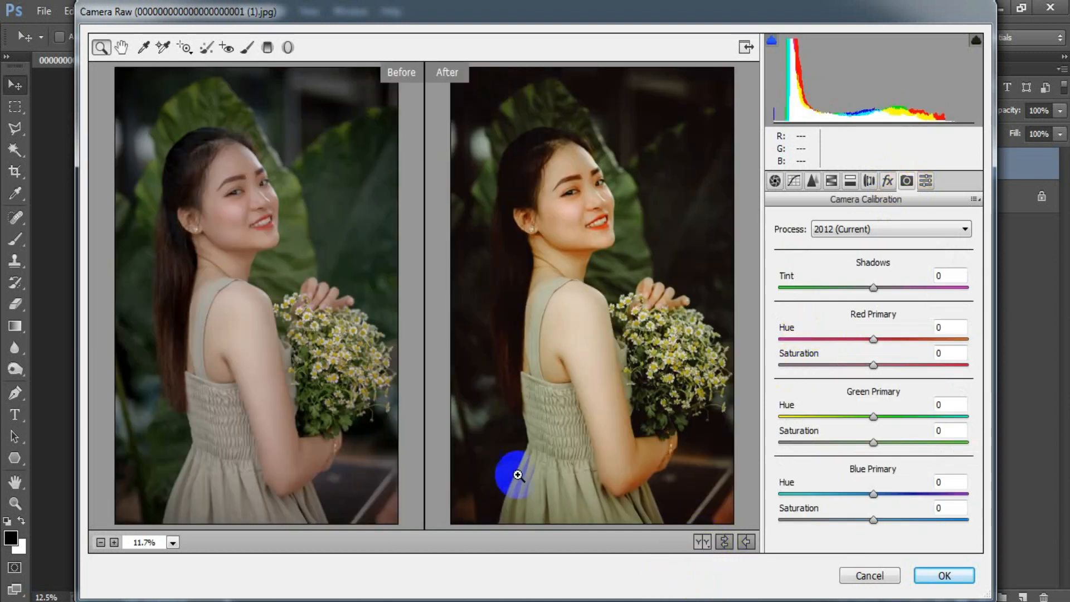
{"action": "left_click", "coordinate": [933, 580]}
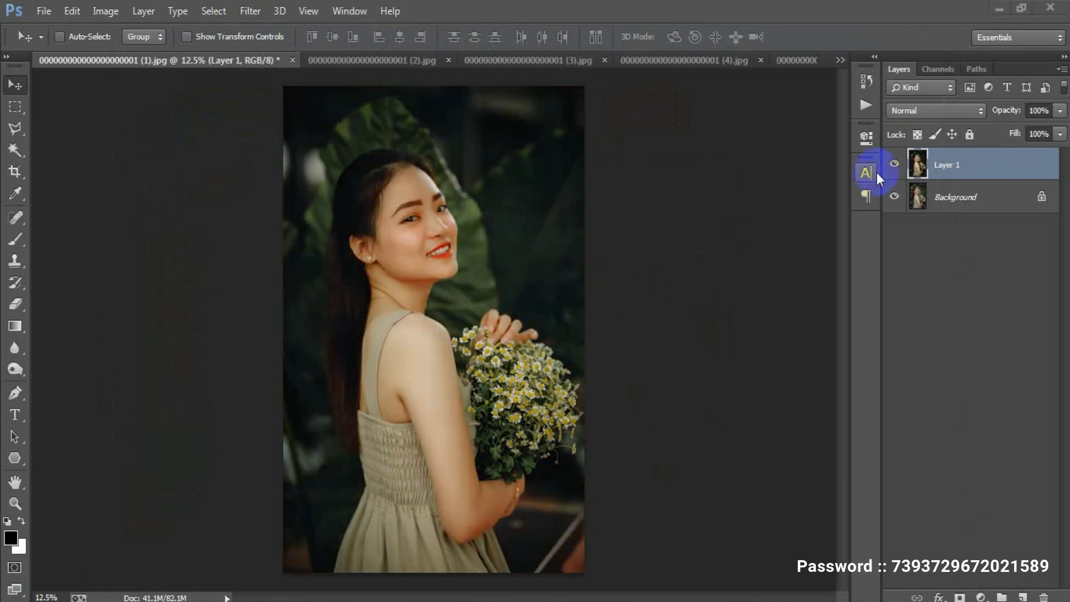
Toggle the visibility of Layer 1 to compare the graded portrait with the original Background
{"action": "left_click", "coordinate": [895, 165]}
{"action": "left_click", "coordinate": [895, 166]}
{"action": "left_click", "coordinate": [895, 166]}
{"action": "left_click", "coordinate": [895, 166]}
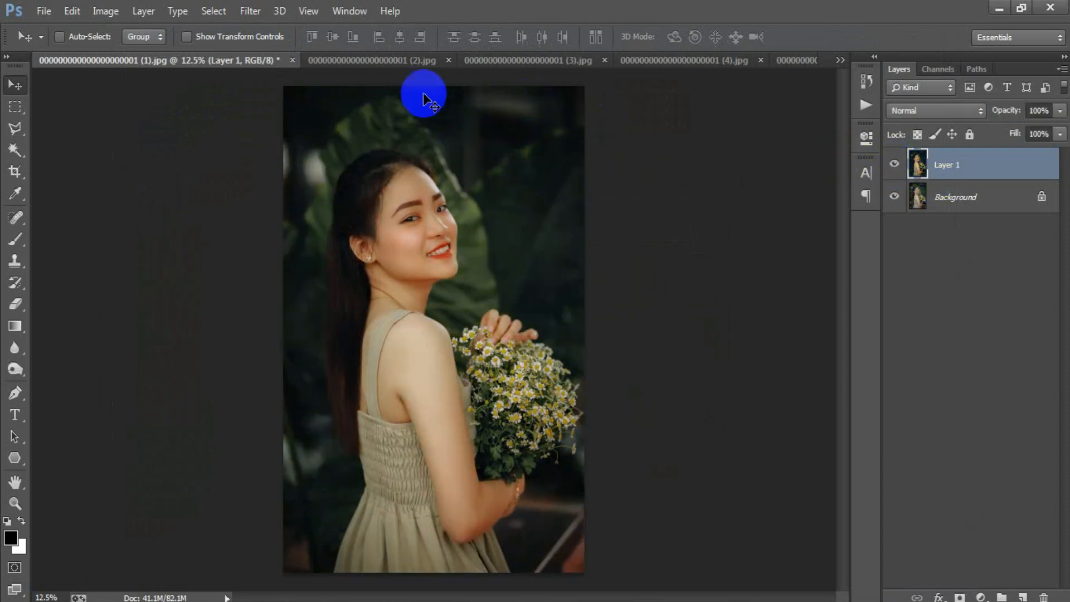
Compare the graded layer with the original in images (2) and (3) by toggling Layer 1 in each document
{"action": "left_click", "coordinate": [347, 63]}
{"action": "left_click", "coordinate": [895, 165]}
{"action": "left_click", "coordinate": [895, 164]}
{"action": "left_click", "coordinate": [529, 60]}
{"action": "left_click", "coordinate": [894, 165]}
{"action": "left_click", "coordinate": [895, 165]}
Compare the before and after looks of images (4) and (5) by hiding and showing Layer 1 in each document
{"action": "left_click", "coordinate": [662, 62]}
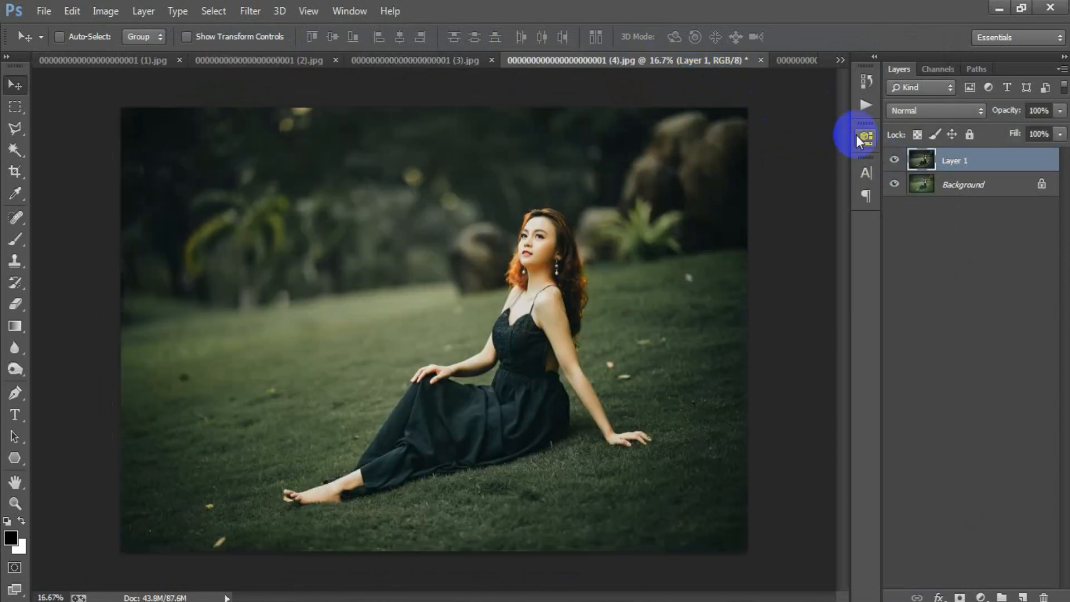
{"action": "left_click", "coordinate": [894, 161]}
{"action": "left_click", "coordinate": [894, 160]}
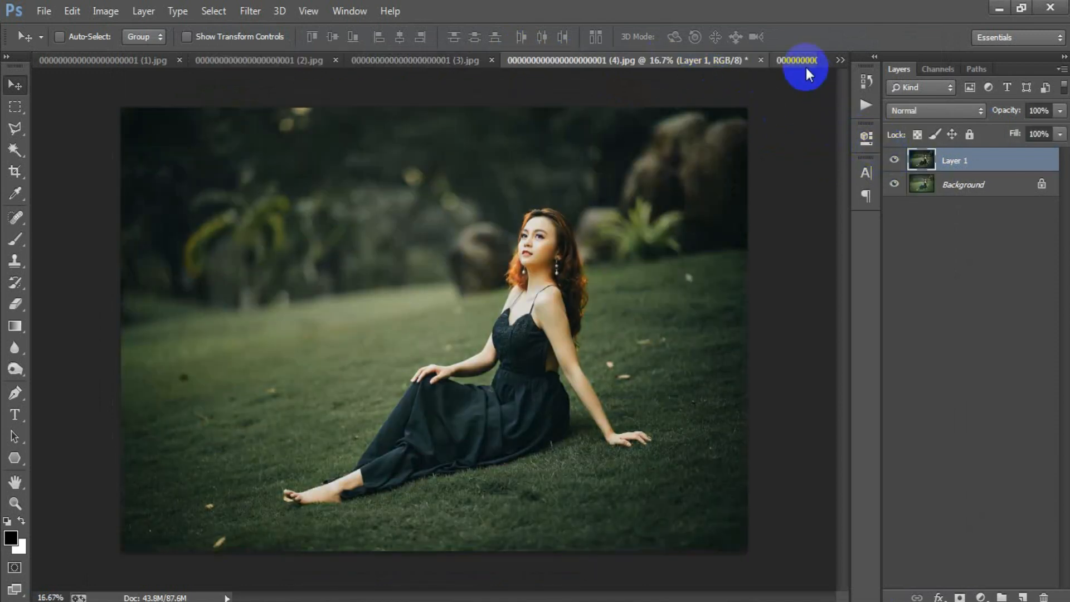
{"action": "left_click", "coordinate": [806, 66]}
{"action": "left_click", "coordinate": [895, 161]}
{"action": "left_click", "coordinate": [894, 161]}
{"action": "left_click", "coordinate": [895, 161]}
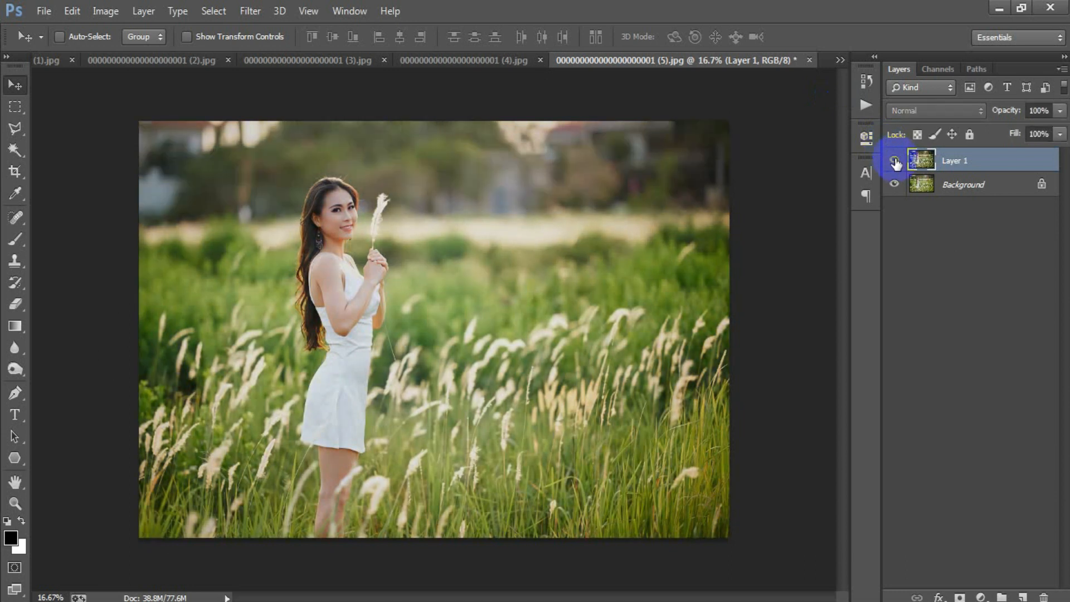
{"action": "left_click", "coordinate": [894, 161]}
Return to image (1) and toggle Layer 1 once more to check the grade against the original
{"action": "left_click", "coordinate": [48, 61]}
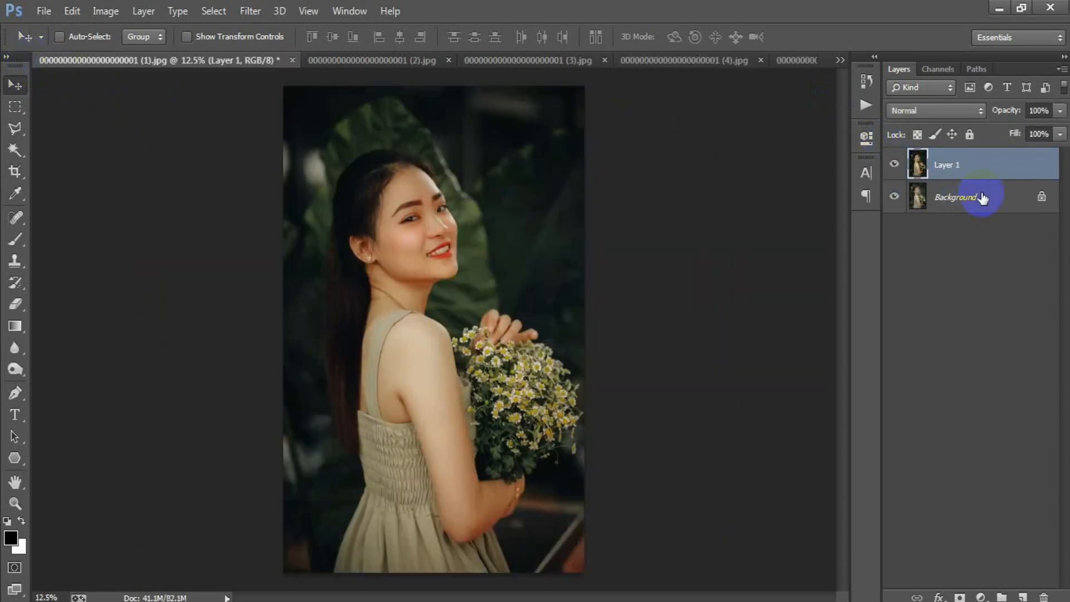
{"action": "left_click", "coordinate": [895, 165]}
{"action": "left_click", "coordinate": [897, 164]}
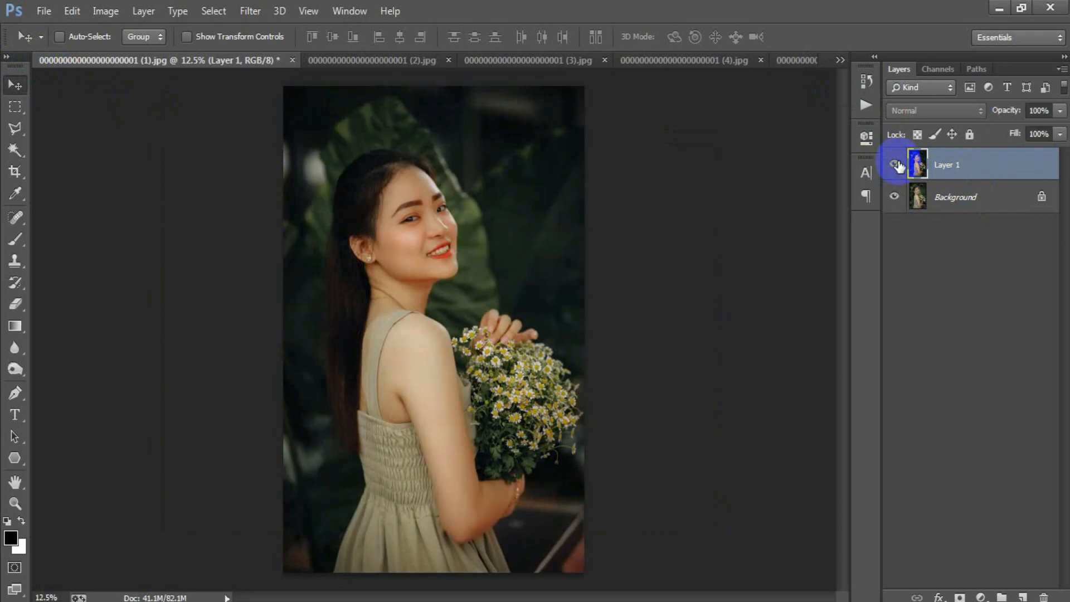